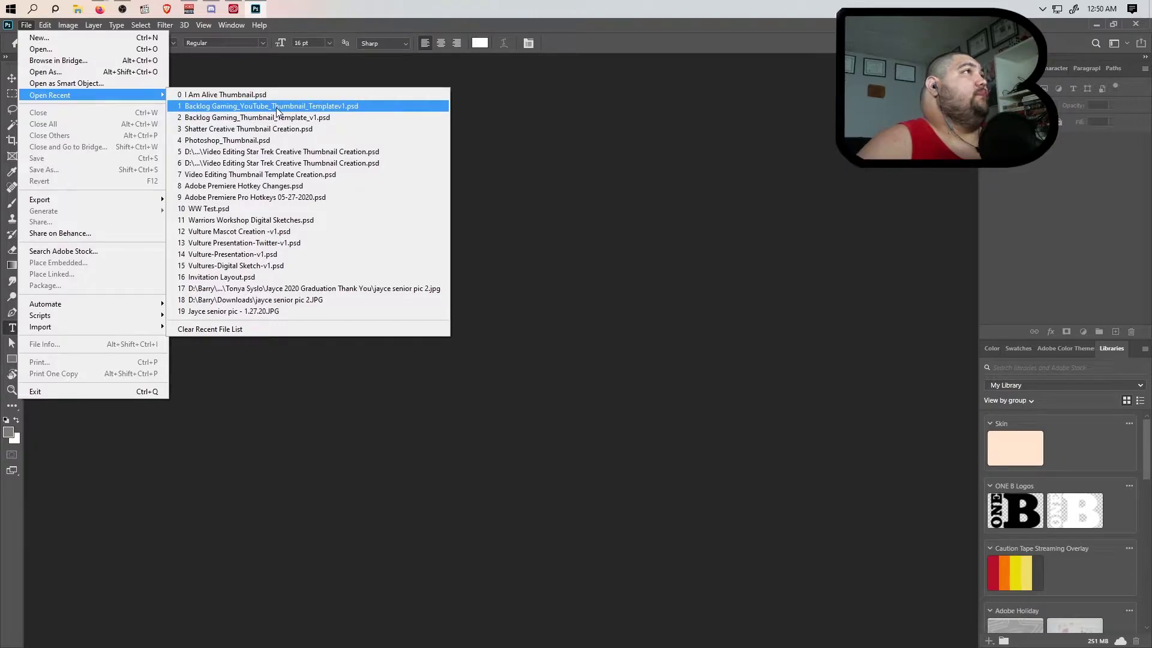
left_click(302, 120)
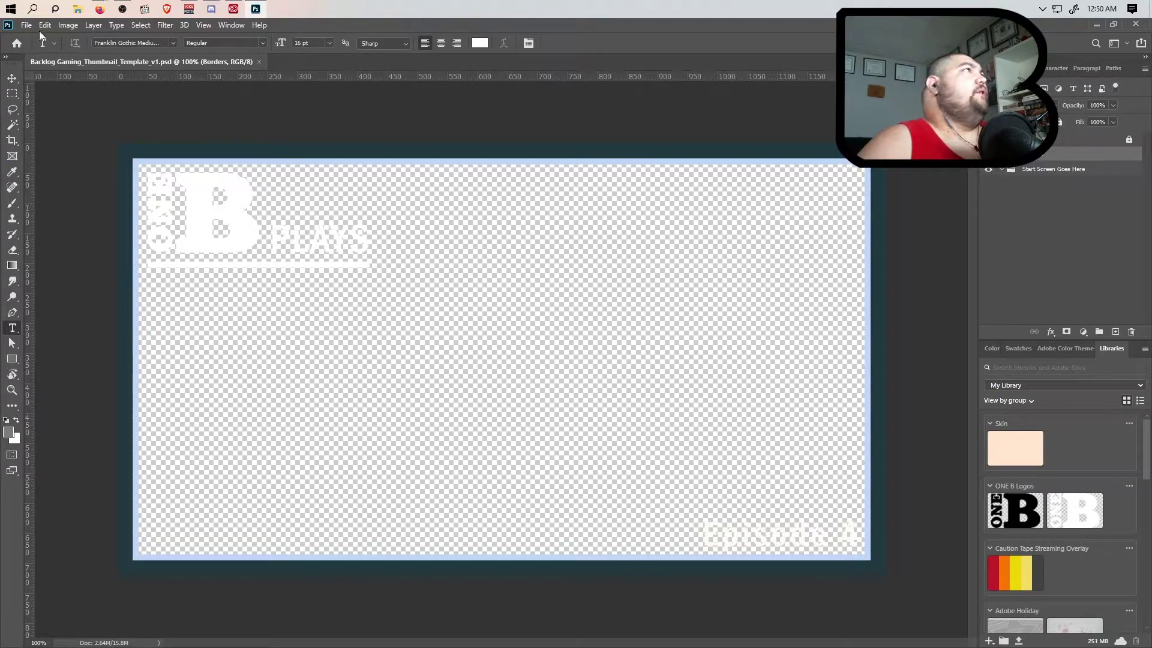
left_click(1001, 154)
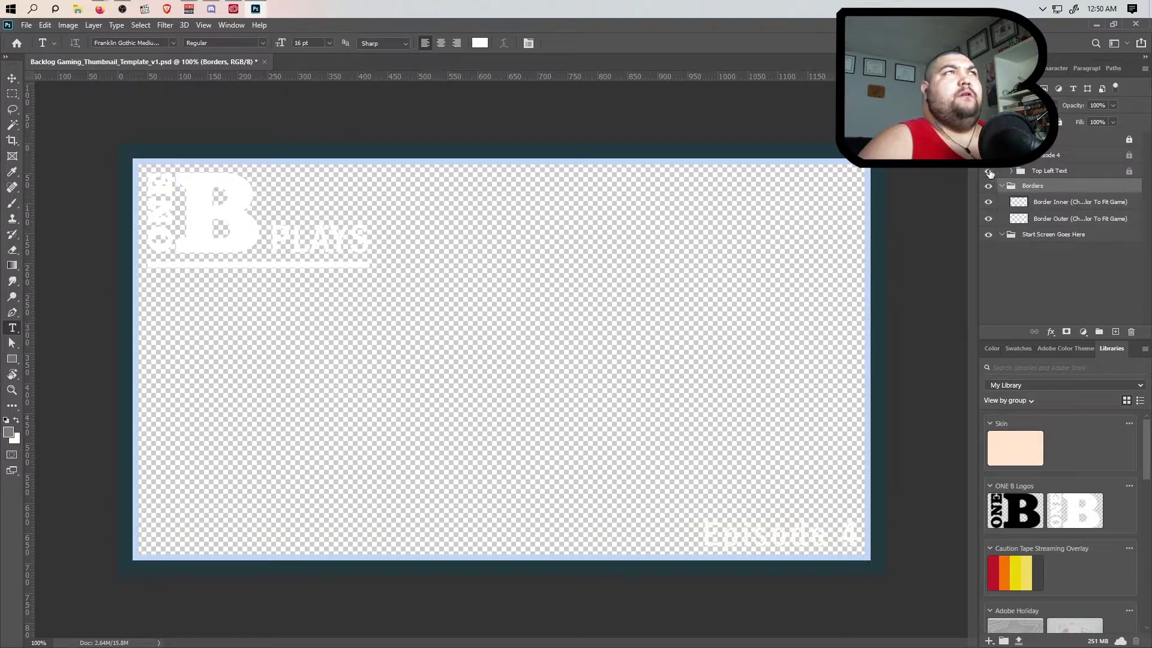
left_click(989, 172)
left_click(988, 171)
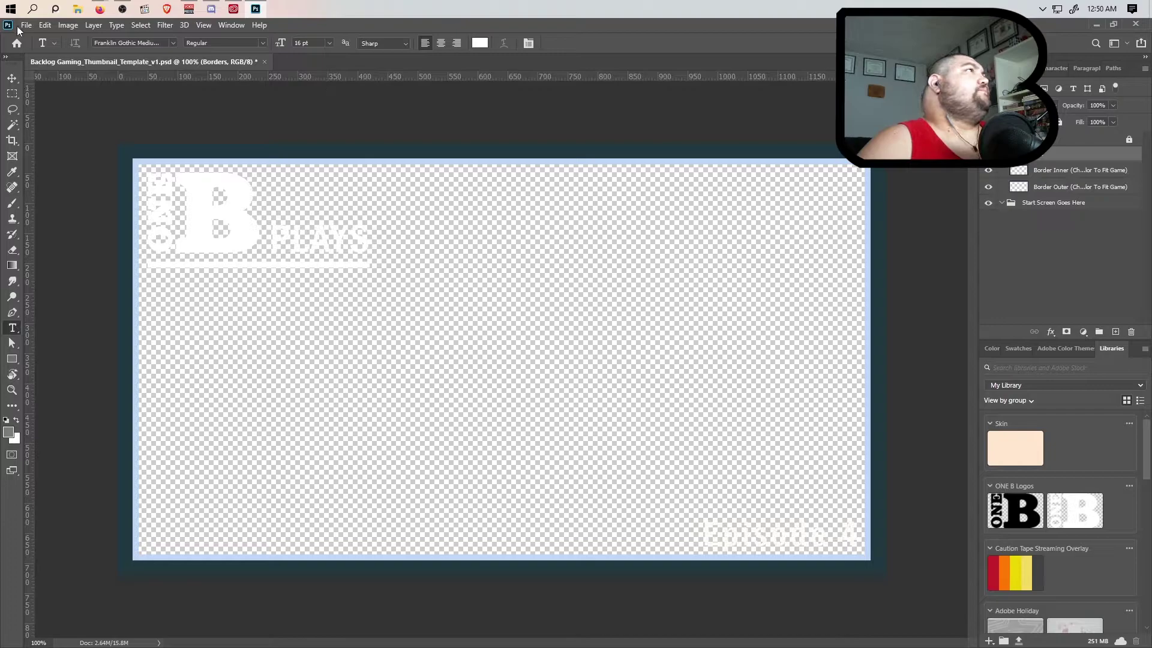
Open the recent file Backlog Gaming_YouTube_Thumbnail_Templatev1.psd and close the other thumbnail template without saving it
left_click(26, 25)
mouse_move(63, 92)
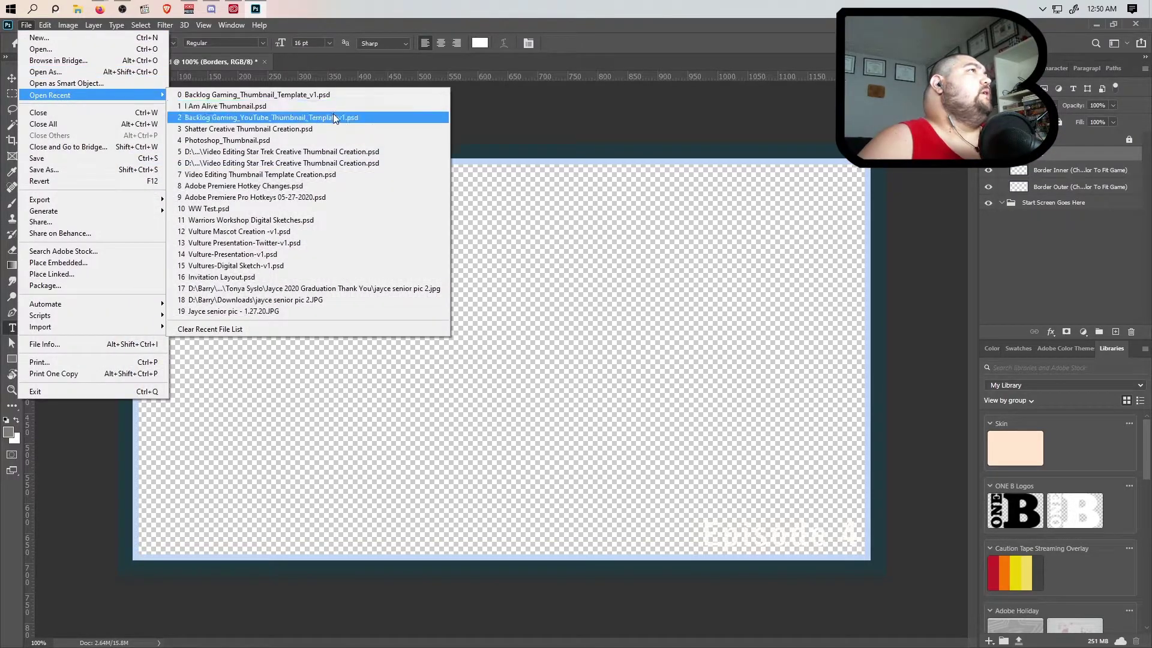
left_click(333, 114)
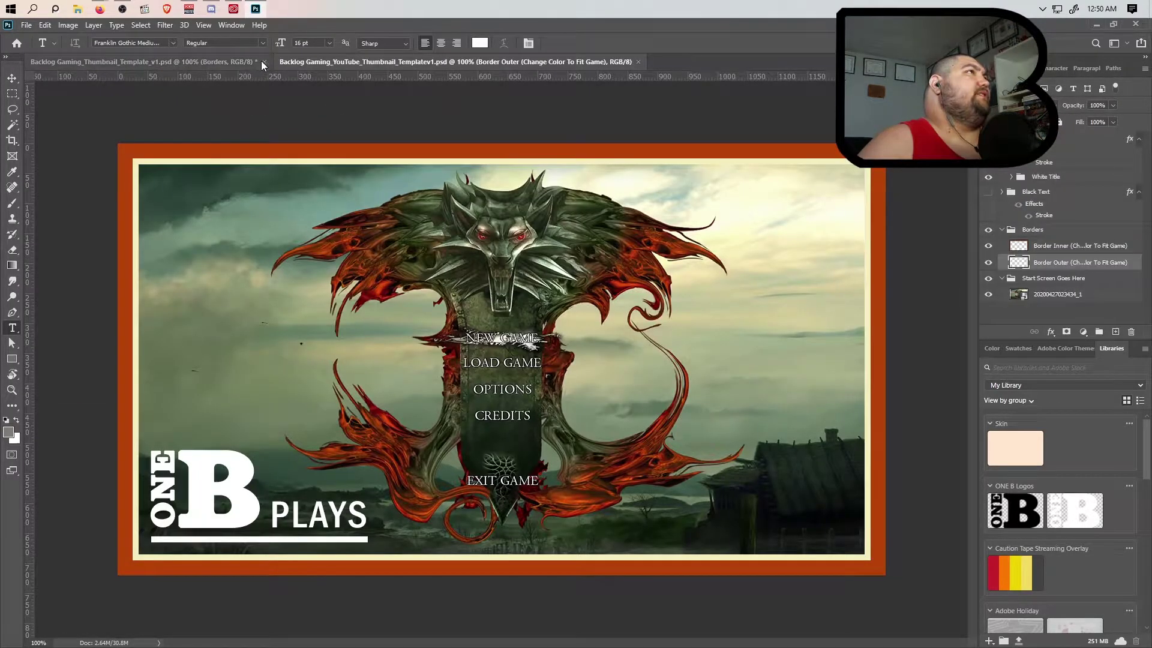
left_click(265, 61)
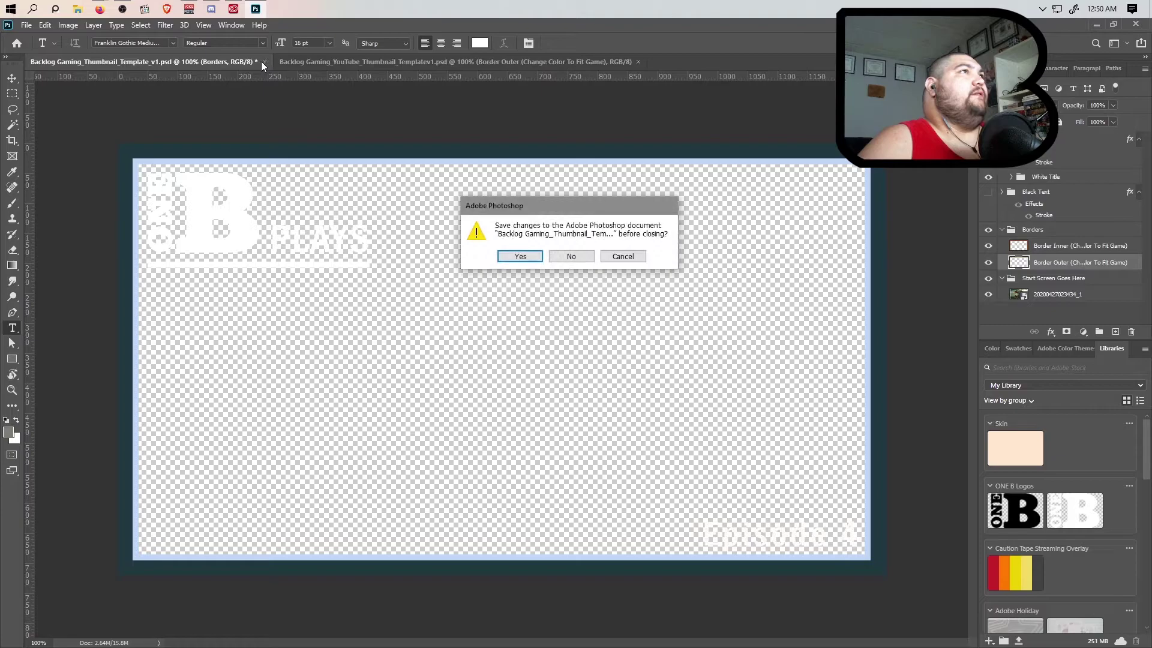
left_click(571, 257)
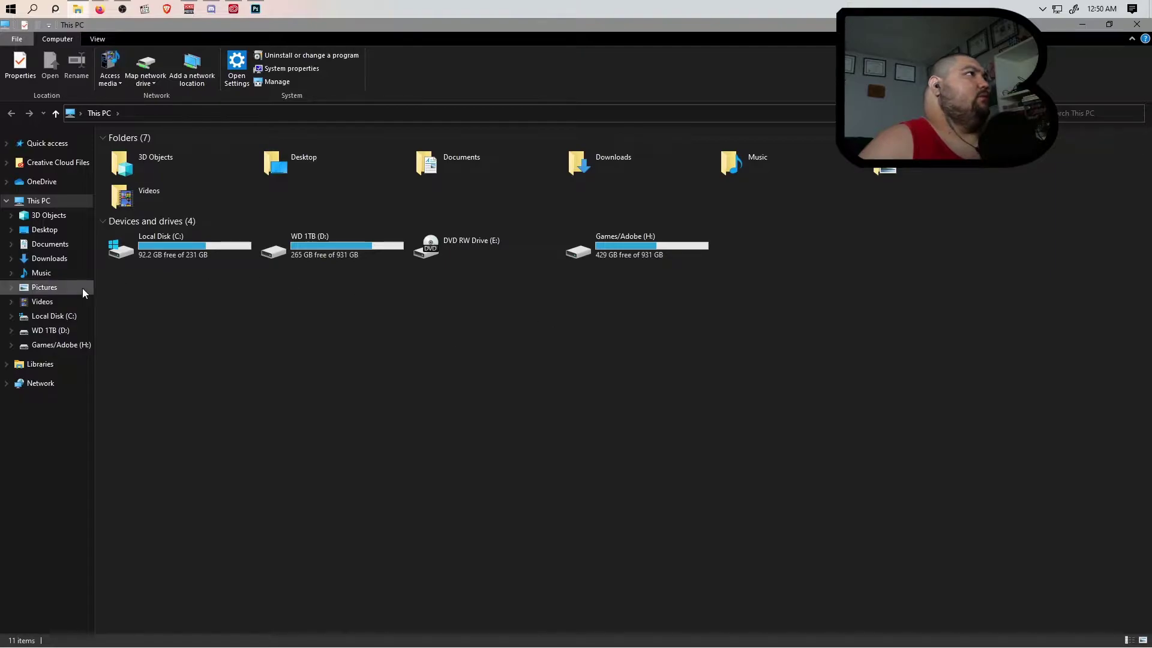
Place the Kentucky Route Zero image from Pictures > Gaming Start Screens into the template, inside the Start Screen Goes Here group
left_click(57, 288)
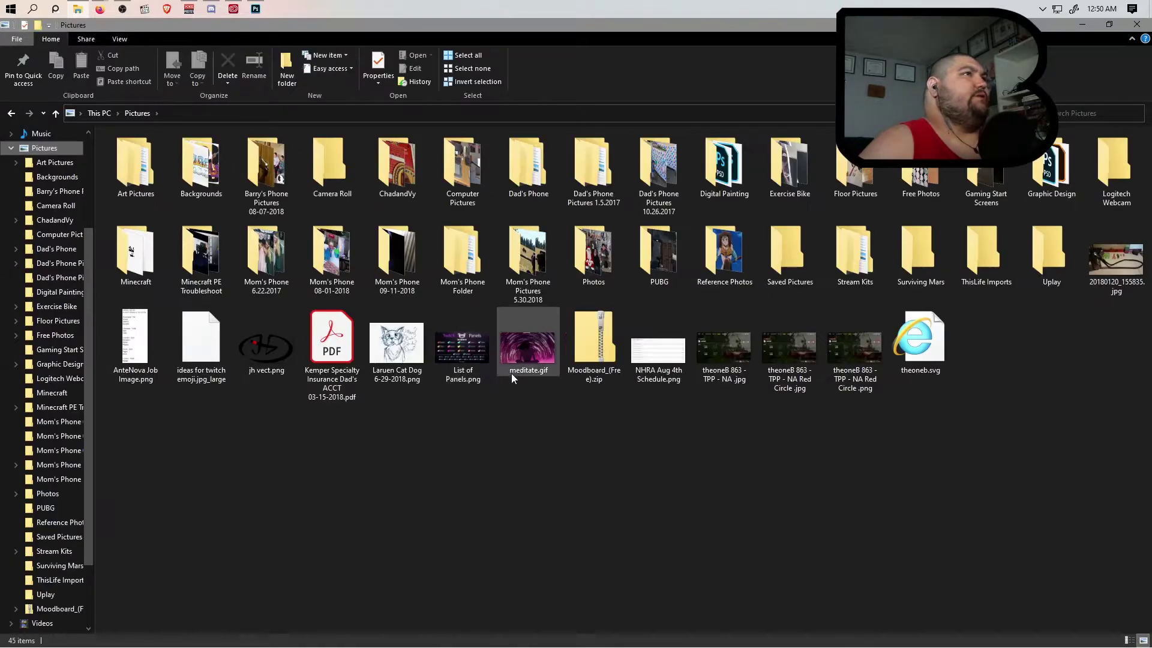
left_click(993, 174)
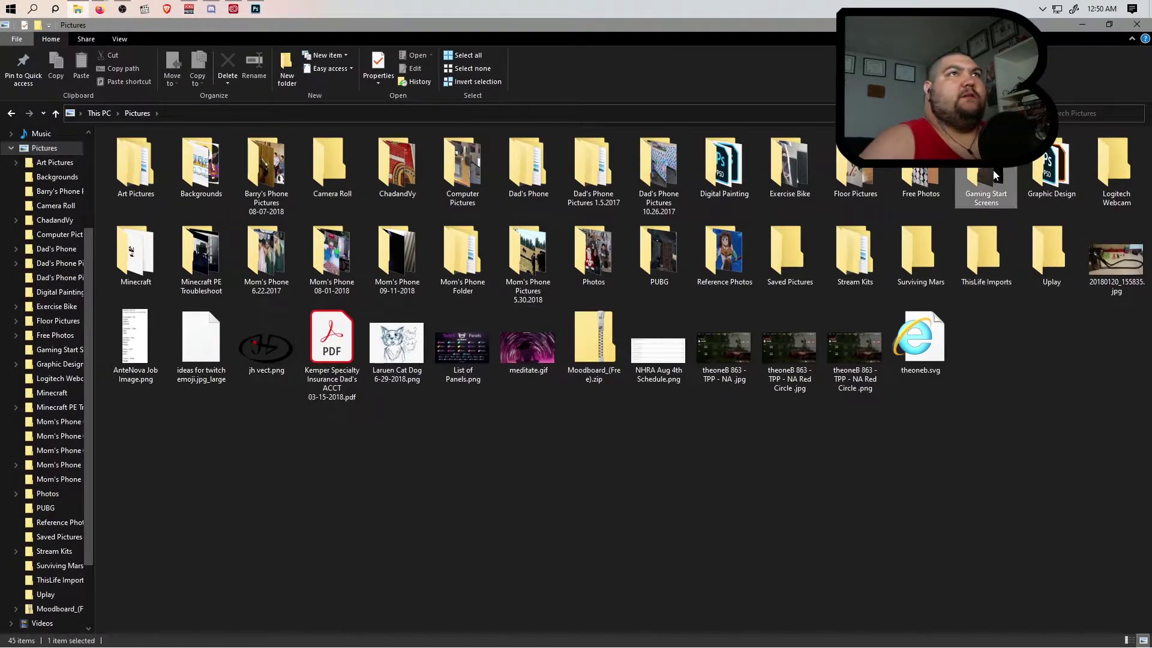
double_click(992, 171)
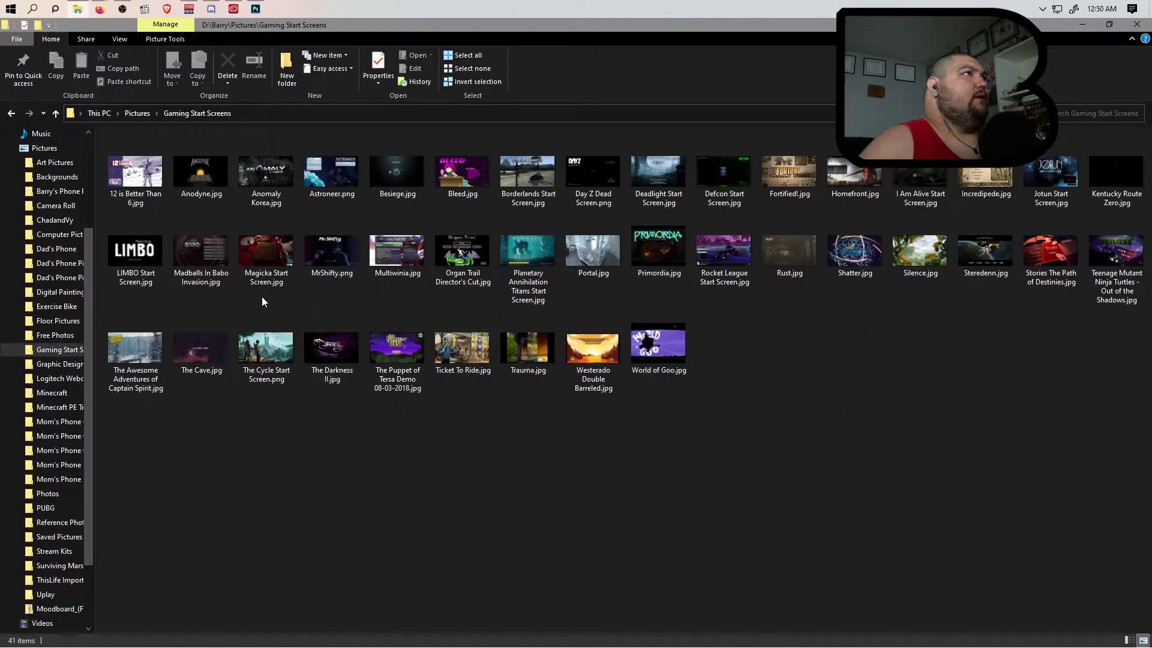
left_click(1118, 190)
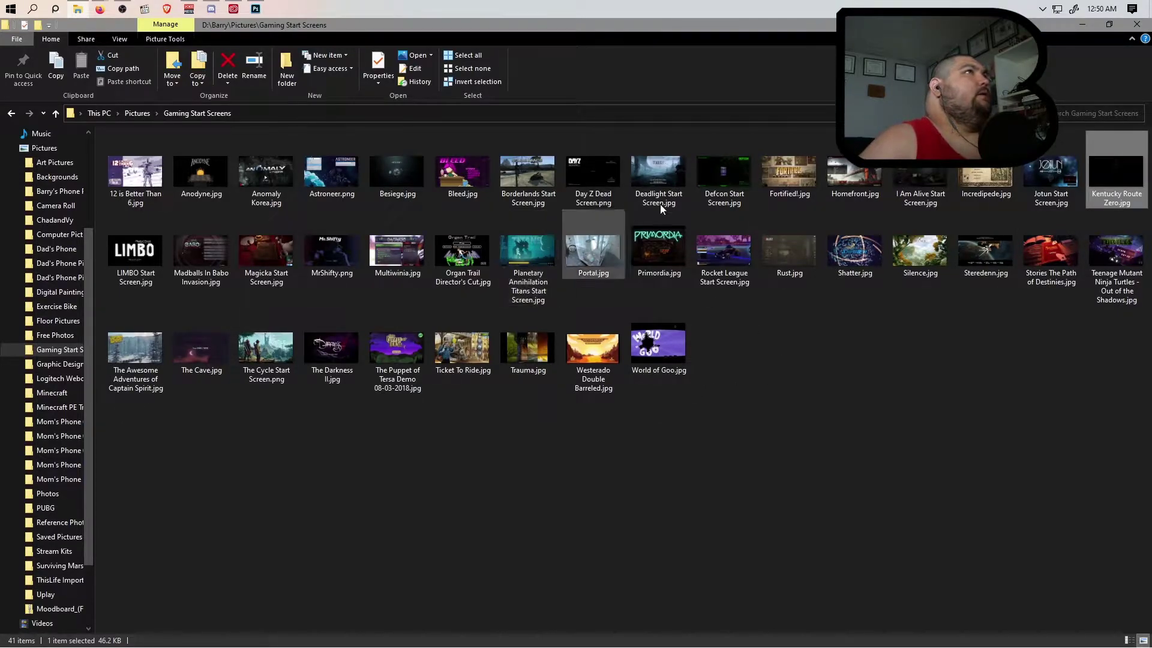
left_click_drag(678, 27, 687, 113)
left_click_drag(973, 345, 301, 312)
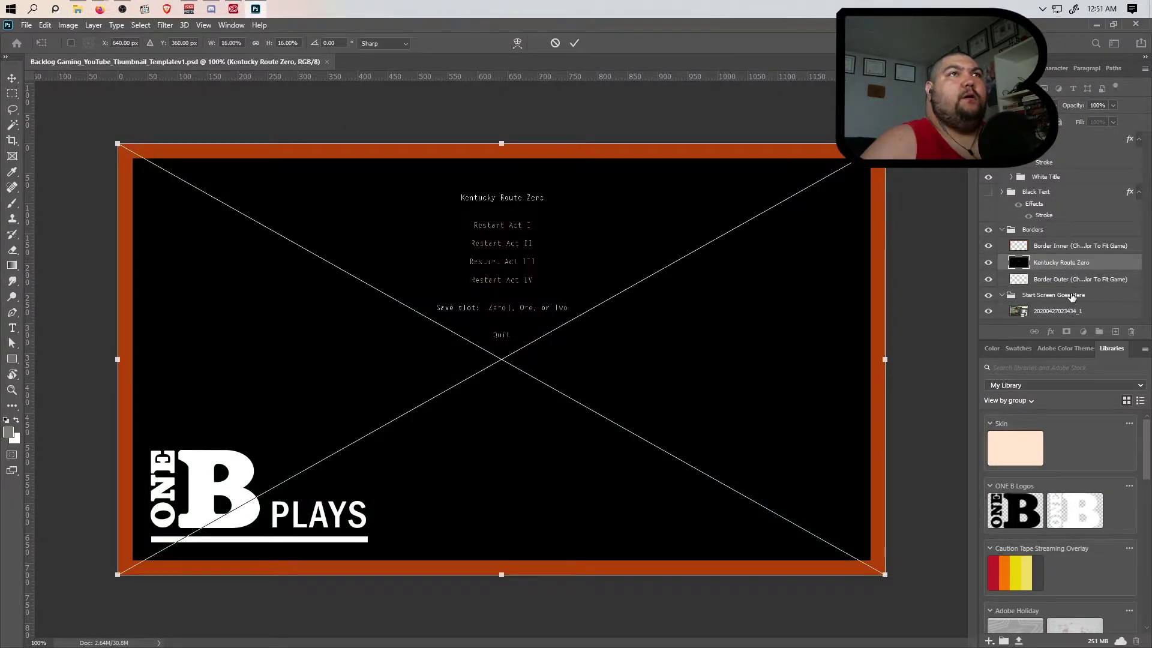
left_click_drag(1072, 297, 1071, 296)
left_click(1063, 312)
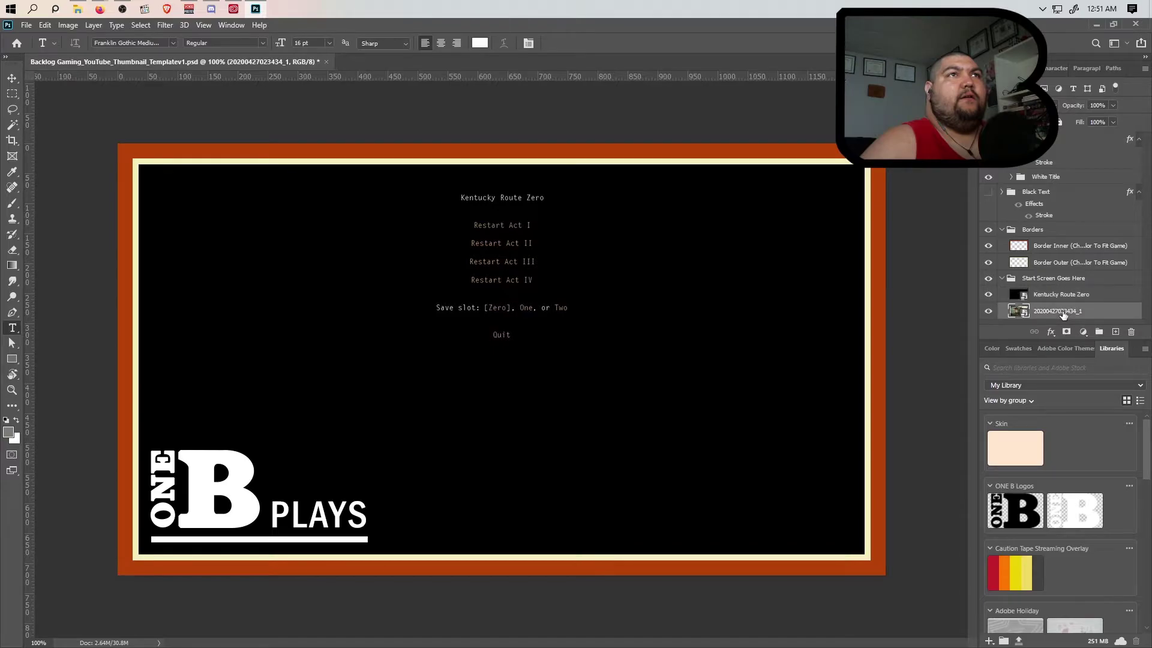
left_click(1130, 333)
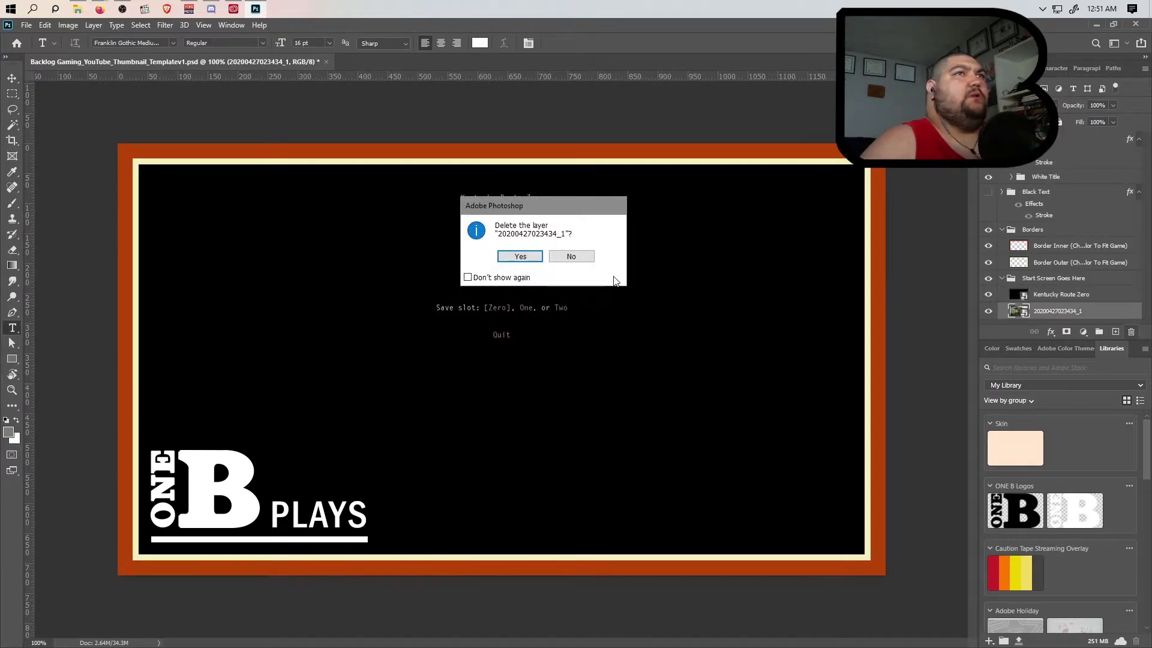
left_click(520, 256)
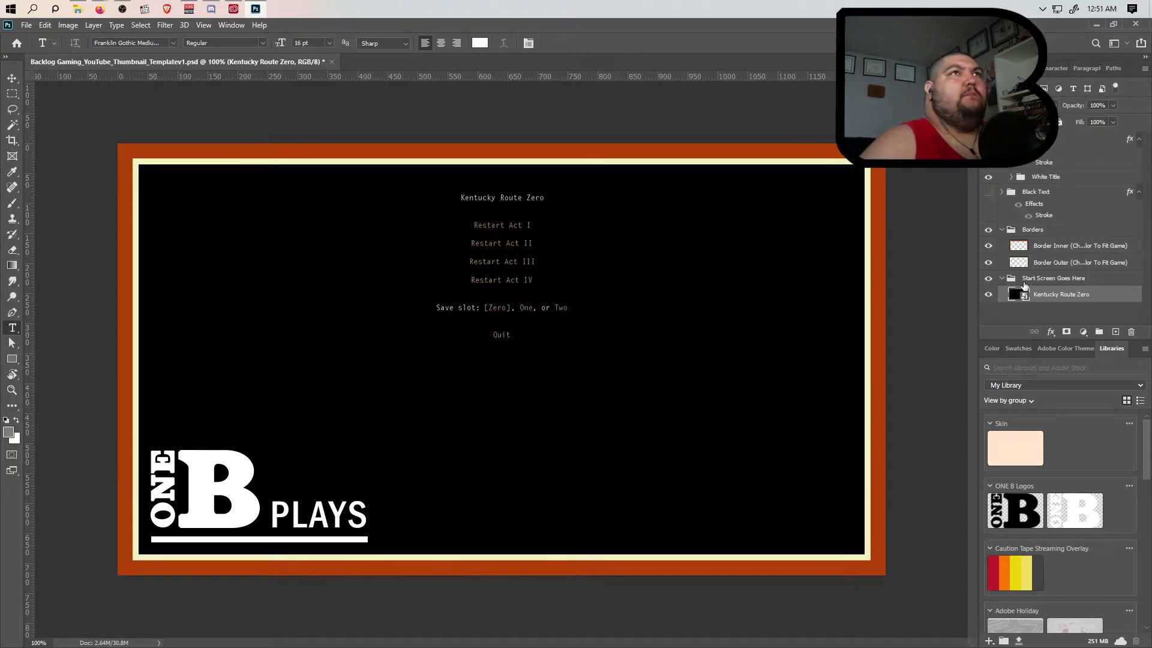
Expand the White Title group and move its logo artwork straight up to make room for the episode line
left_click(1036, 179)
left_click(1011, 177)
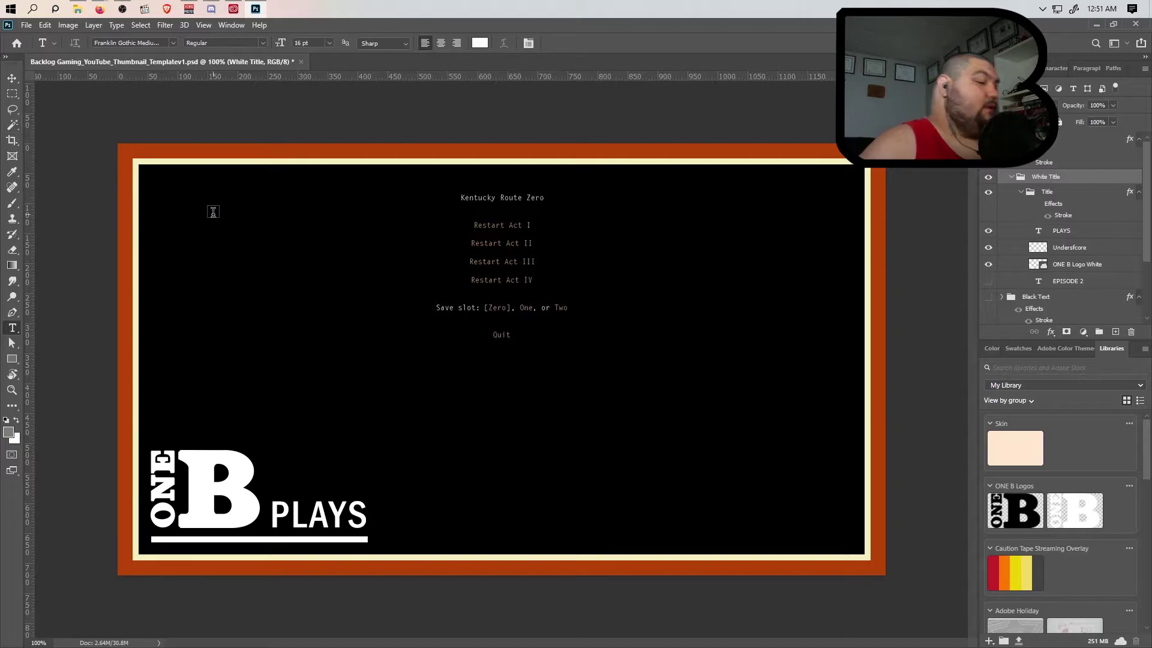
key("ctrl")
left_click_drag(240, 488, 240, 440)
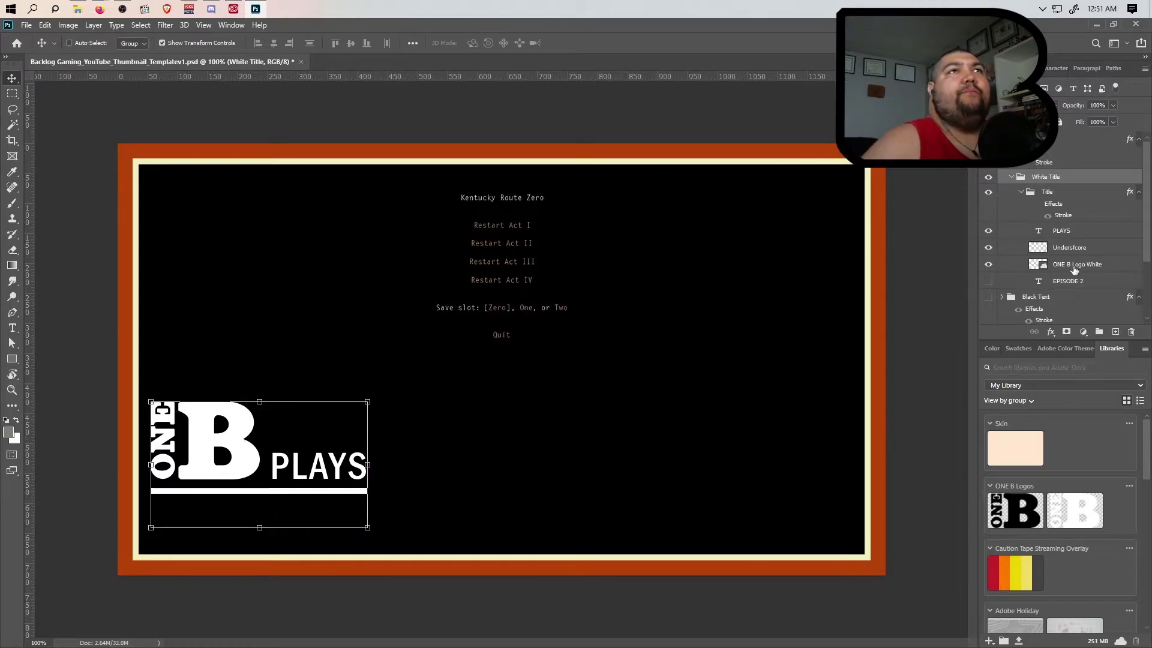
Show the hidden EPISODE 2 text layer under the logo and change its text to EPISODE 1
left_click(989, 281)
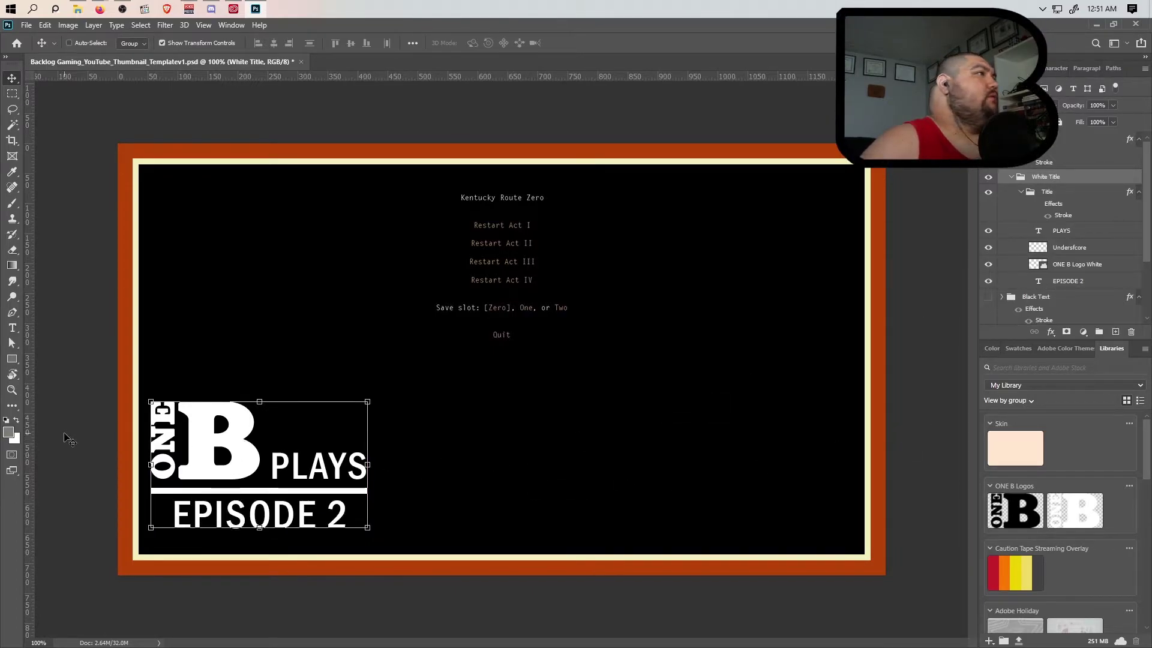
left_click(12, 328)
left_click(336, 517)
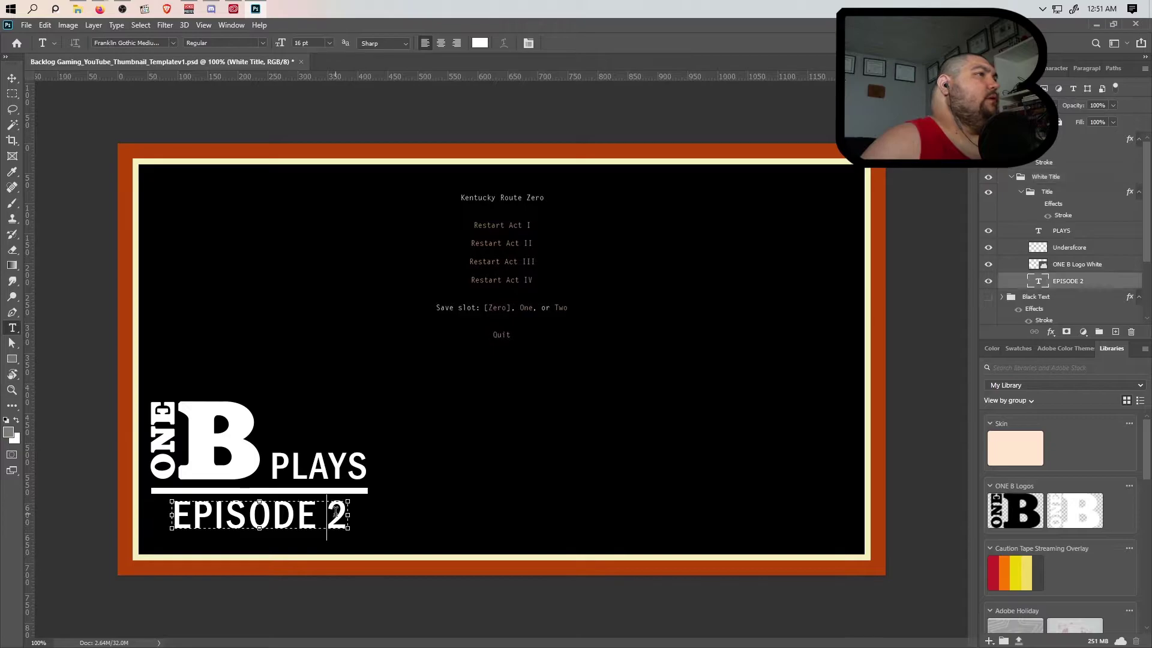
double_click(336, 517)
type("1")
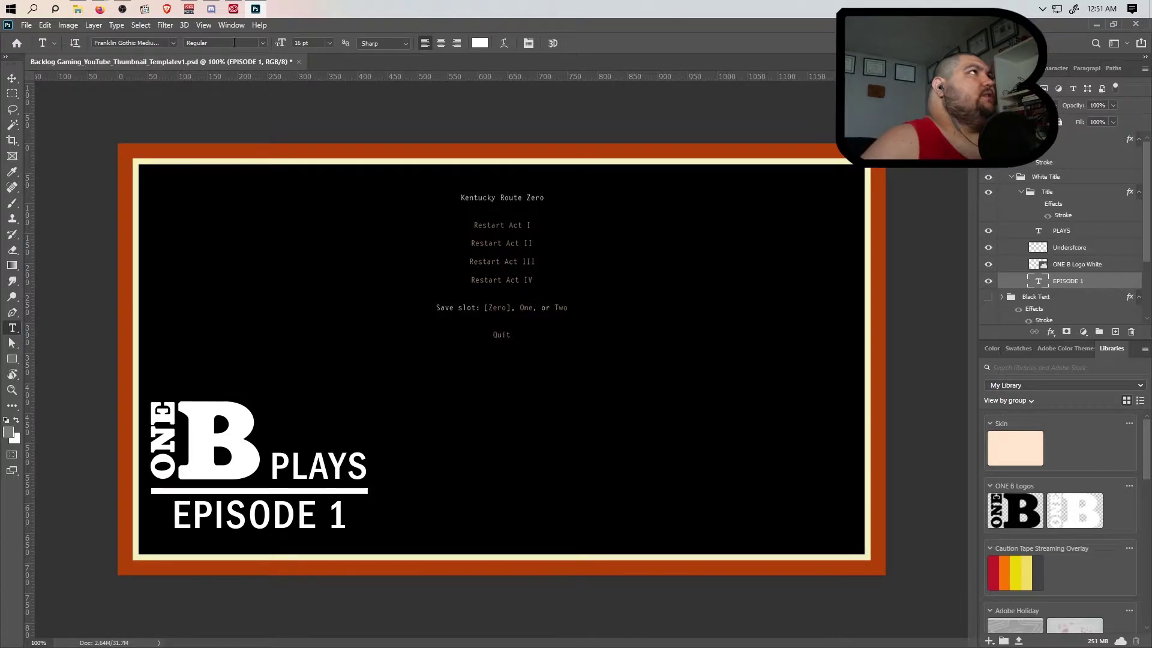
mouse_move(100, 8)
mouse_move(28, 59)
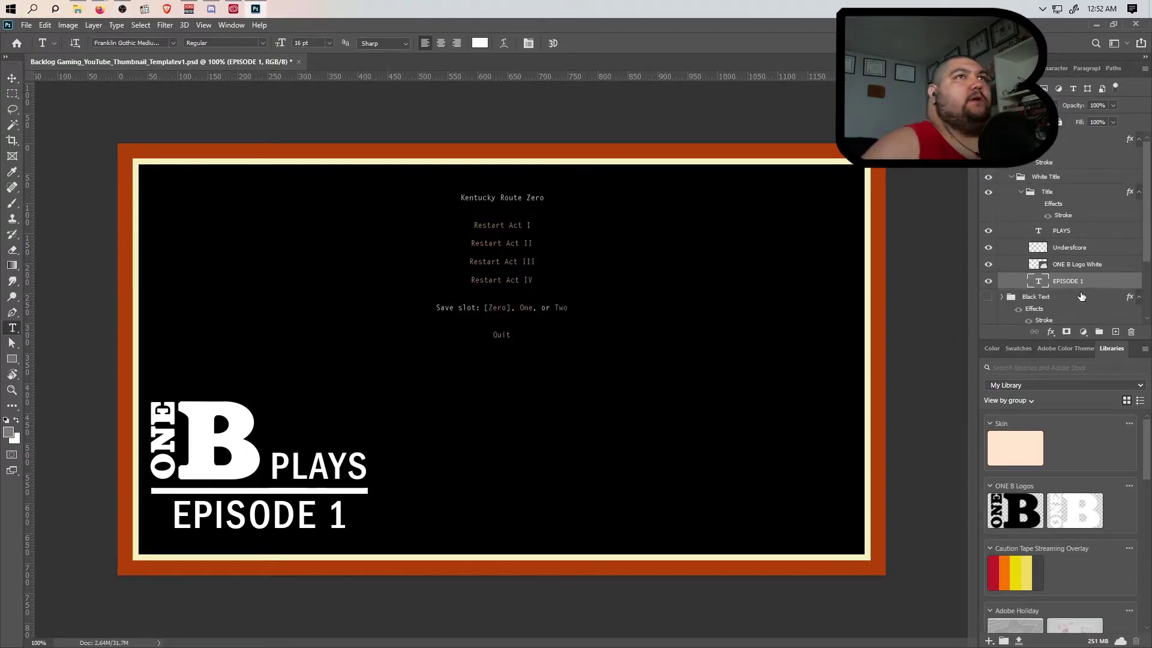
Reposition the White Title group slightly lower so it sits evenly spaced within the lower-left corner of the inner border
left_click(1046, 177)
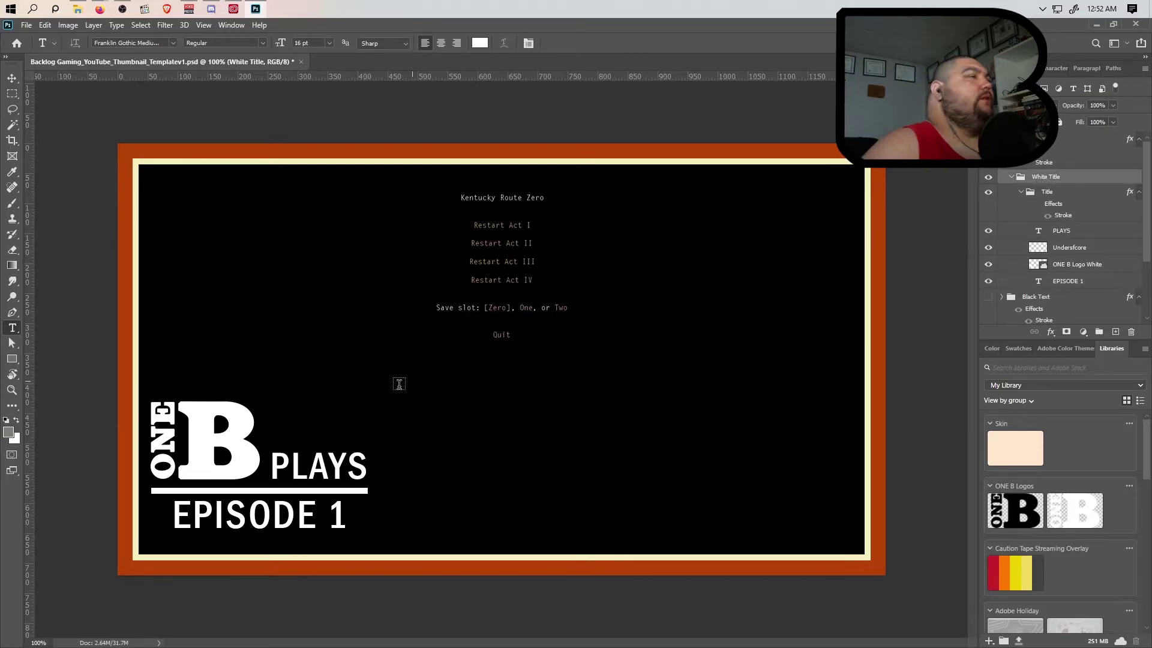
scroll(357, 540, "up", 4)
scroll(176, 529, "up", 3)
scroll(175, 529, "down", 2)
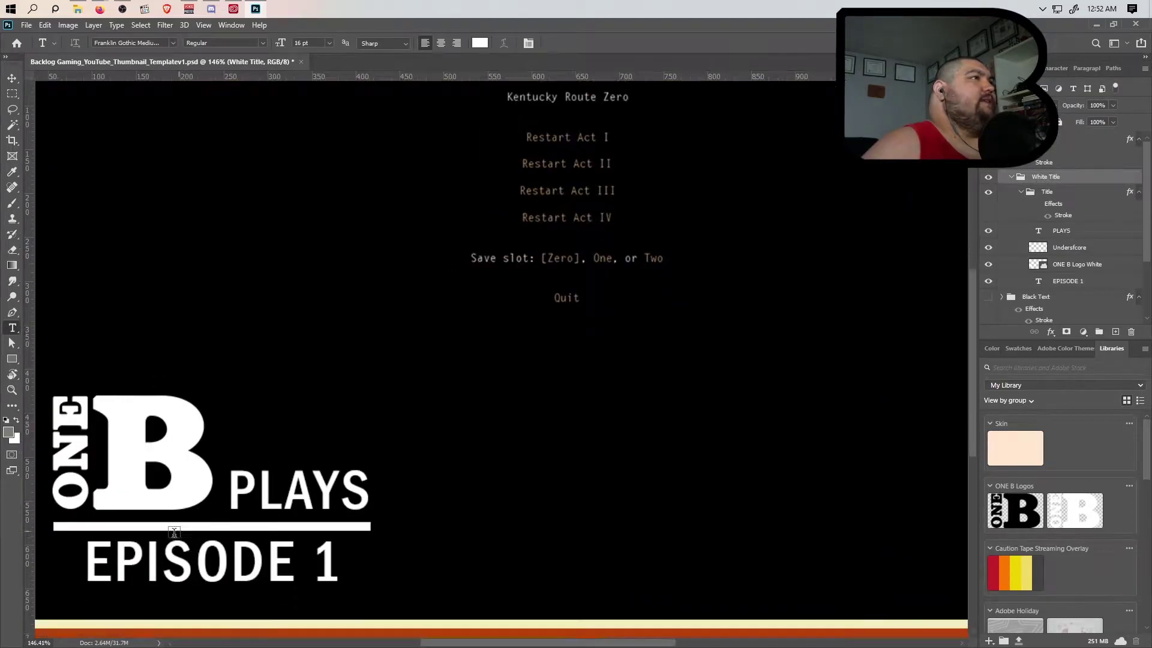
scroll(175, 529, "left", 3)
scroll(176, 530, "down", 2)
key("v")
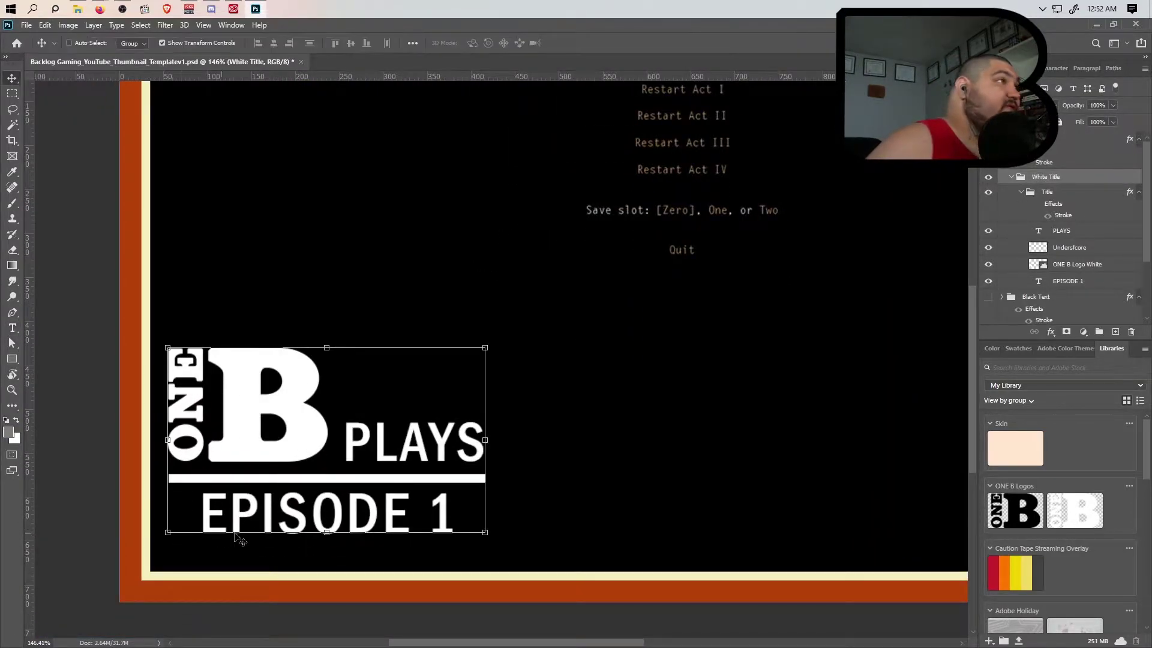
left_click_drag(288, 418, 307, 443)
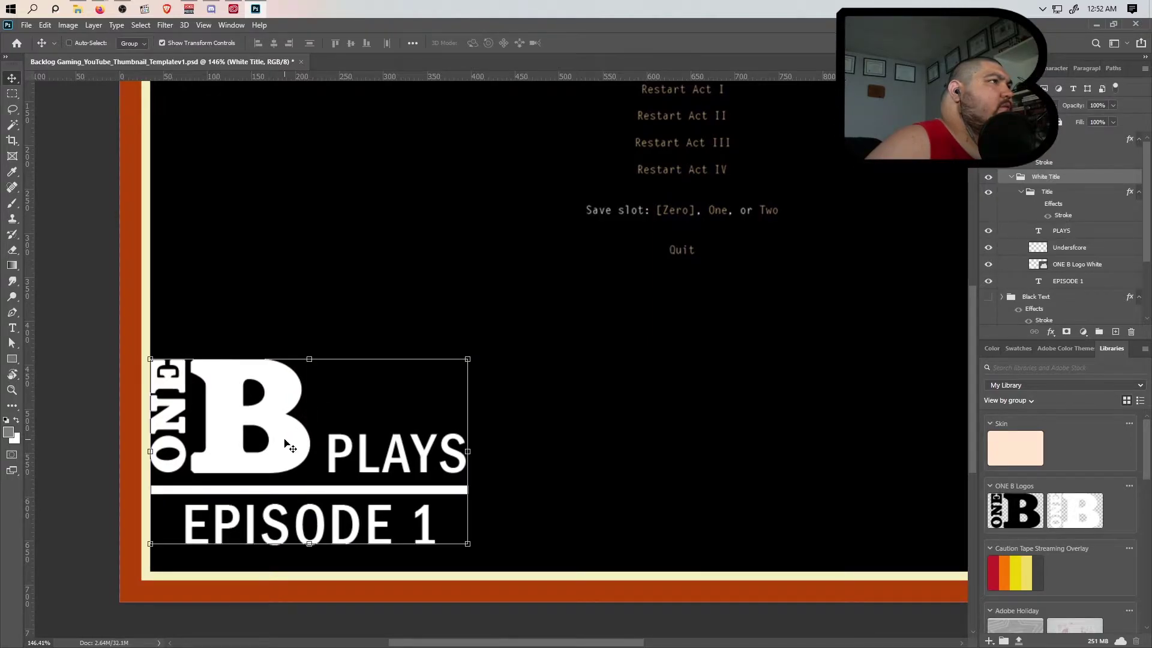
key("ctrl+z")
mouse_move(302, 438)
left_mouse_down()
mouse_move(285, 434)
mouse_move(283, 476)
mouse_move(286, 441)
mouse_move(313, 446)
left_mouse_up()
scroll(586, 426, "down", 3)
key("ctrl+0")
scroll(448, 445, "down", 1)
key("ctrl")
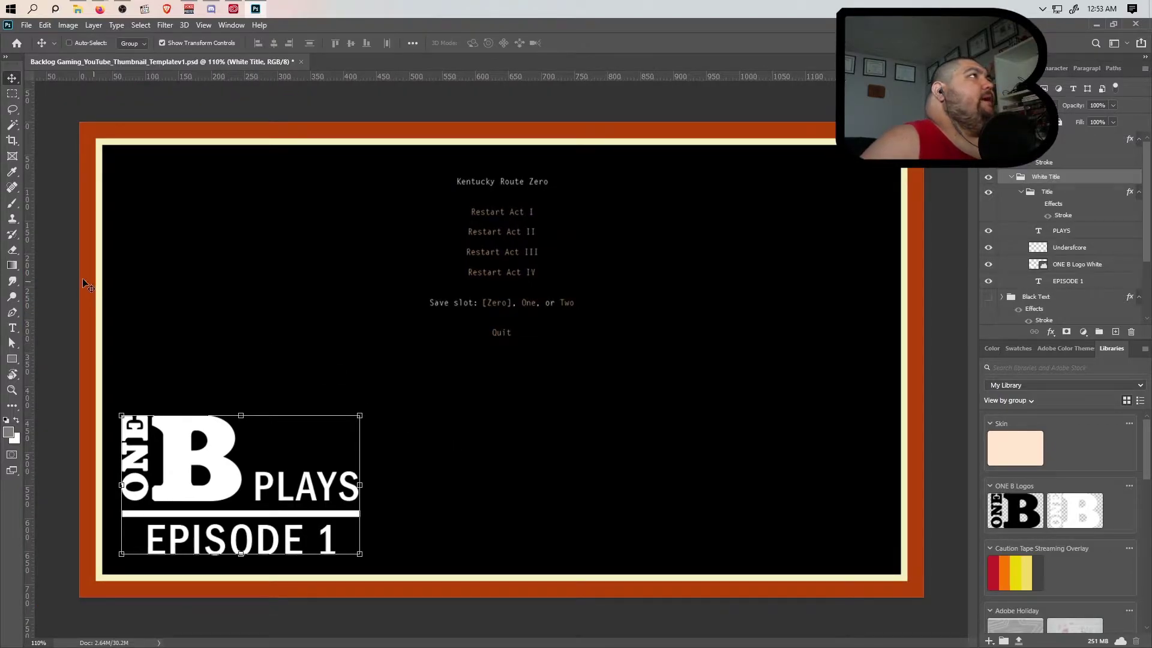
Sample the tan colour of the Restart Act menu text as the foreground colour with the Eyedropper
left_click(12, 171)
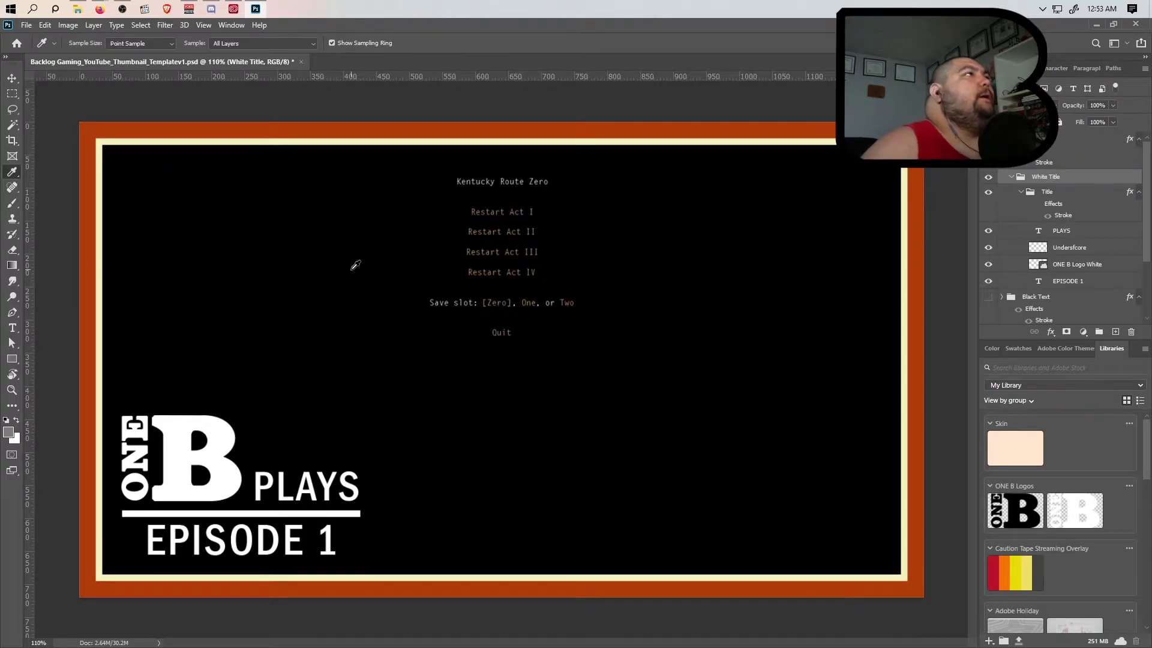
scroll(531, 255, "up", 6)
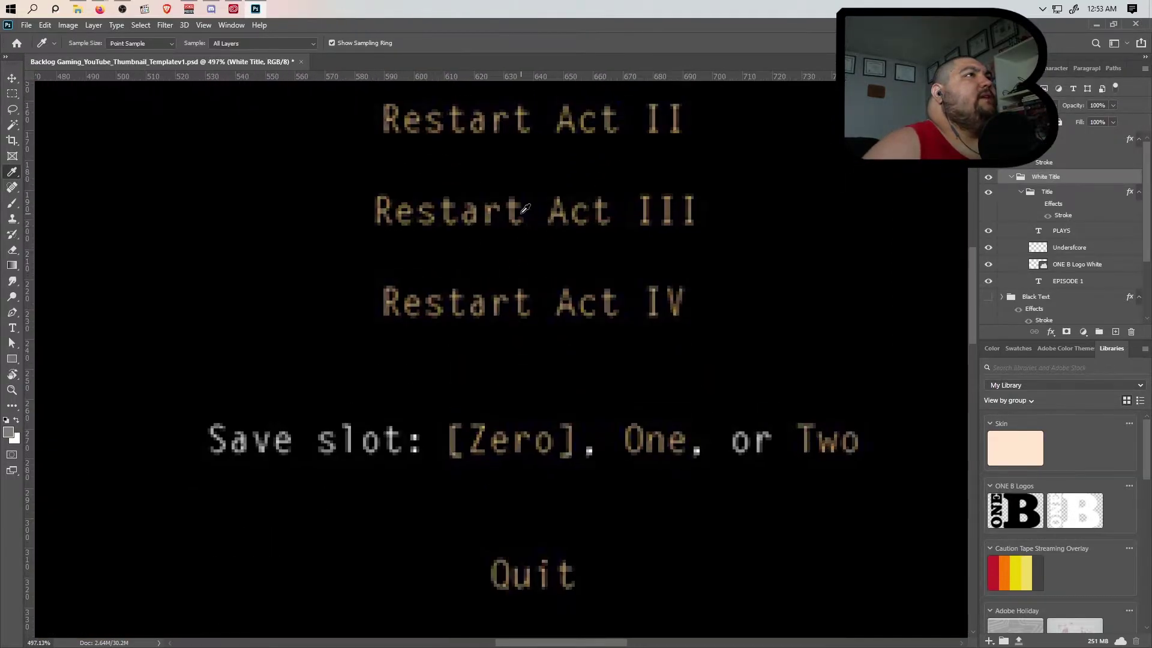
scroll(367, 254, "down", 6)
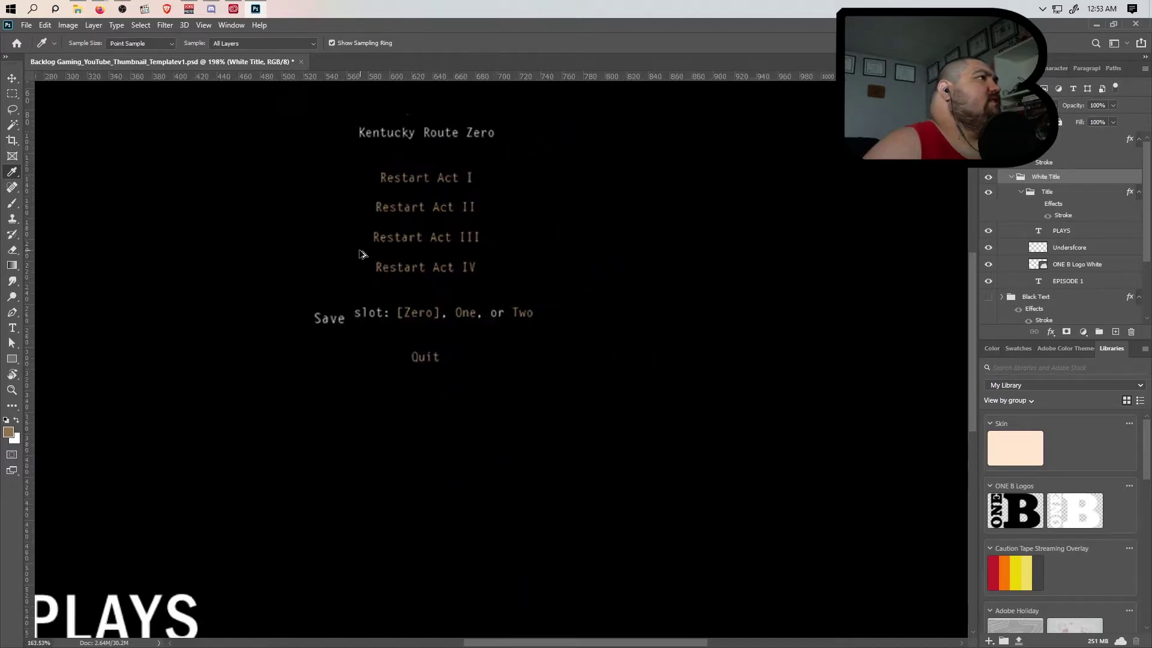
scroll(435, 268, "up", 1)
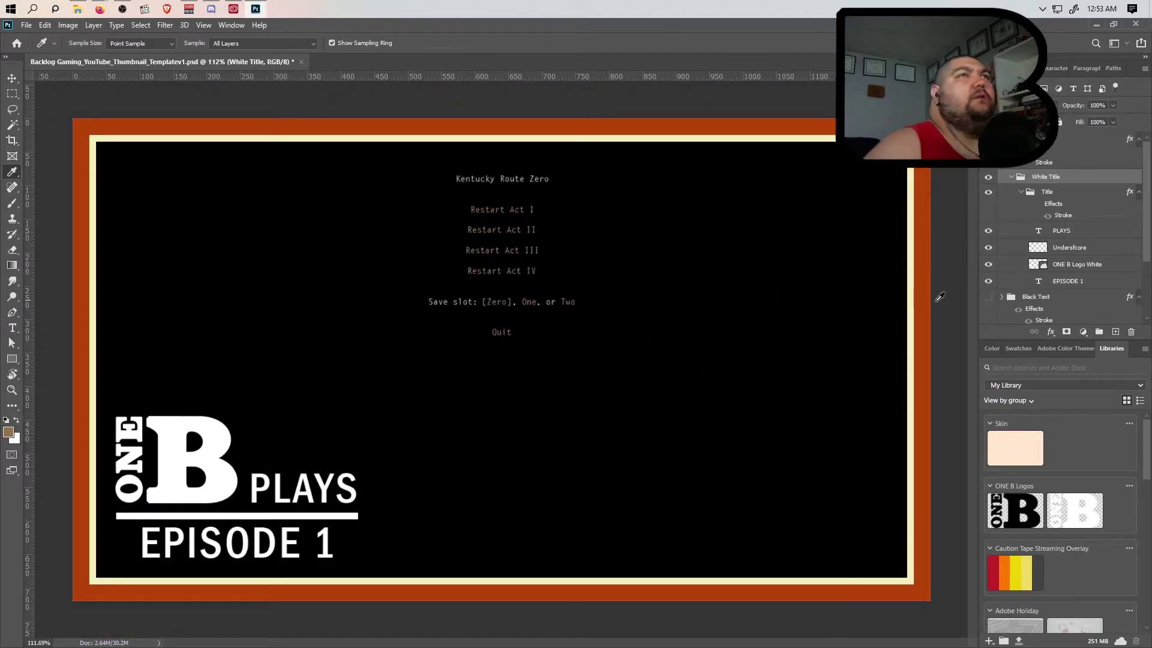
Load the Border Inner layer's pixels as a selection and fill it with the sampled tan foreground colour
scroll(1062, 288, "down", 3)
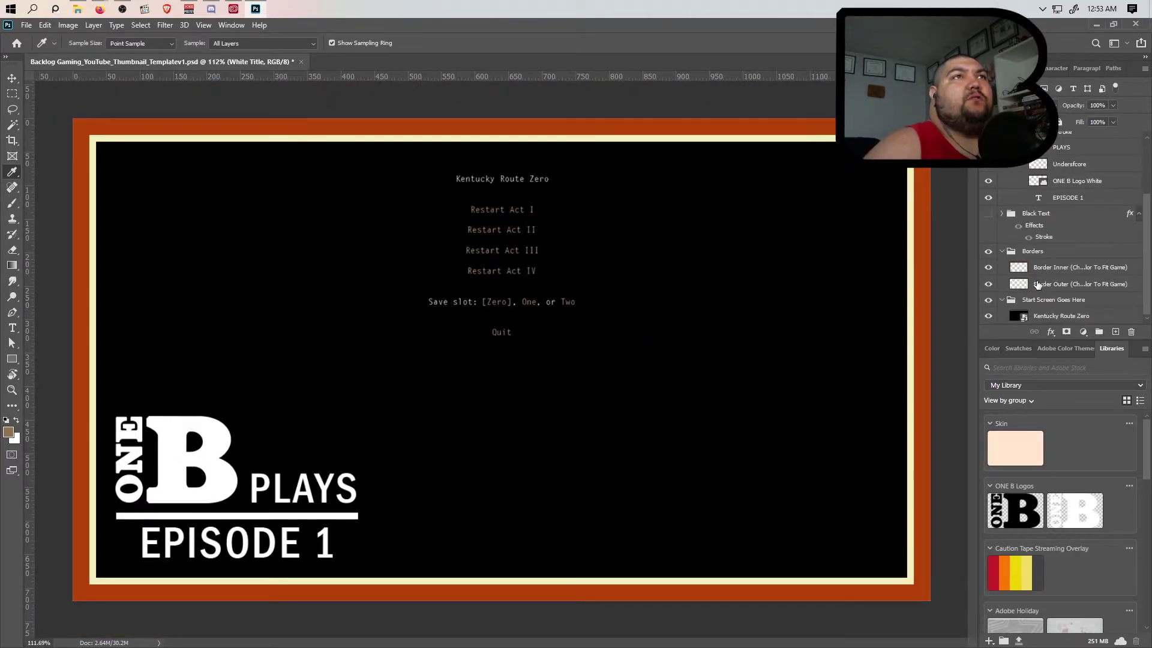
left_click(1047, 267)
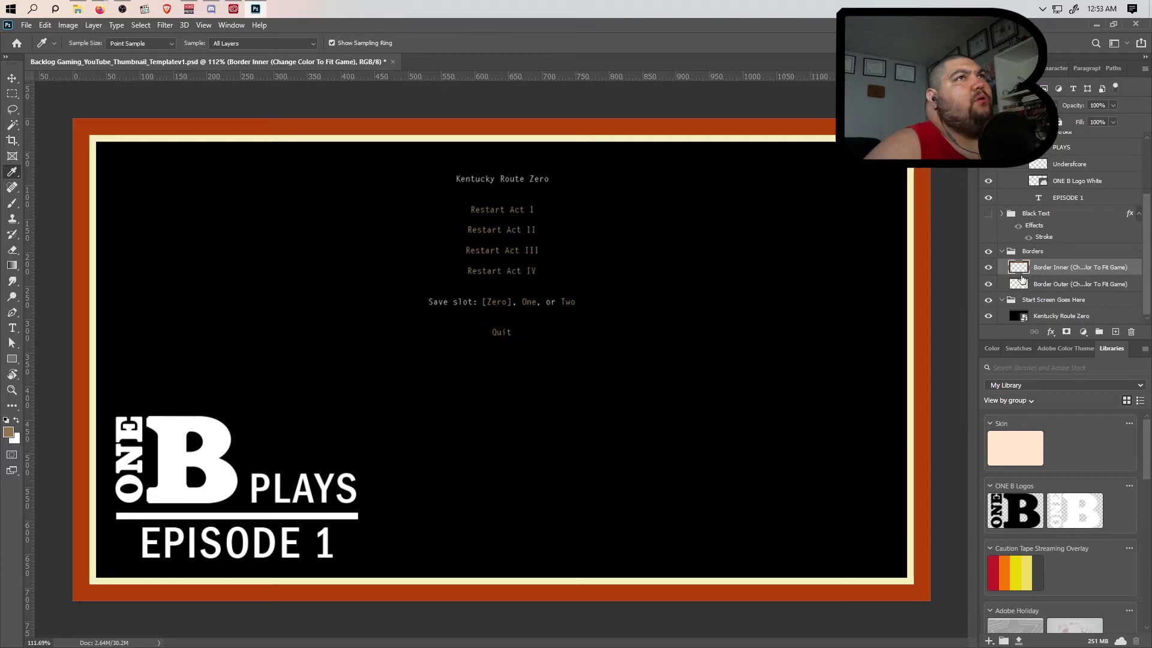
left_click(1022, 271, "ctrl")
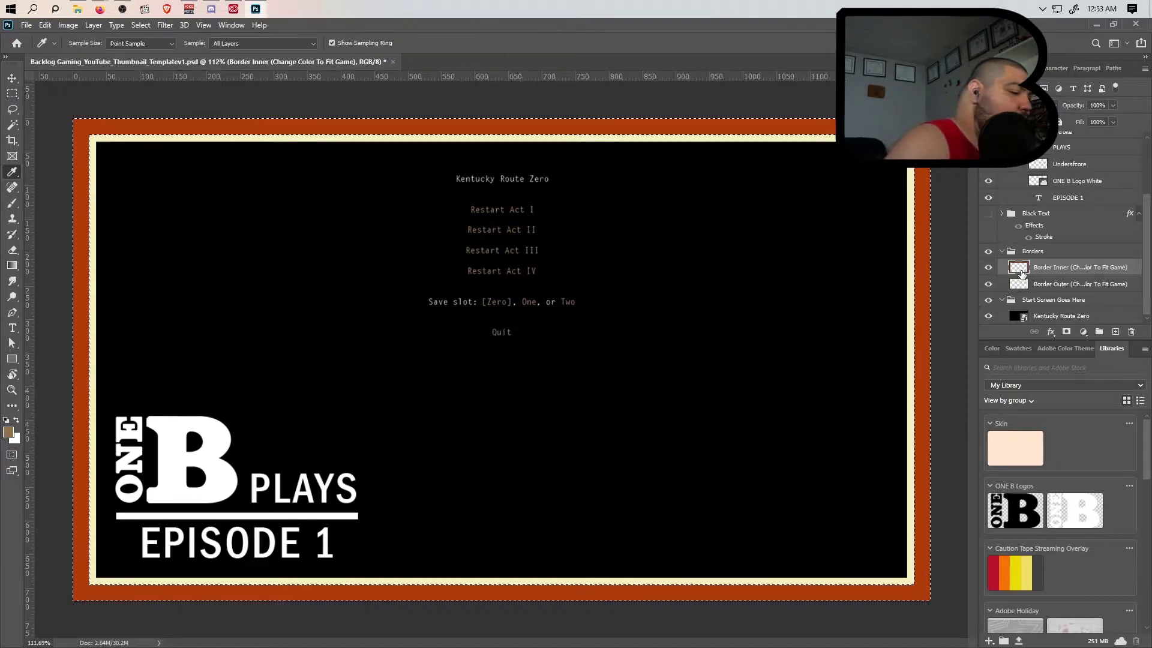
key("alt+BackSpace")
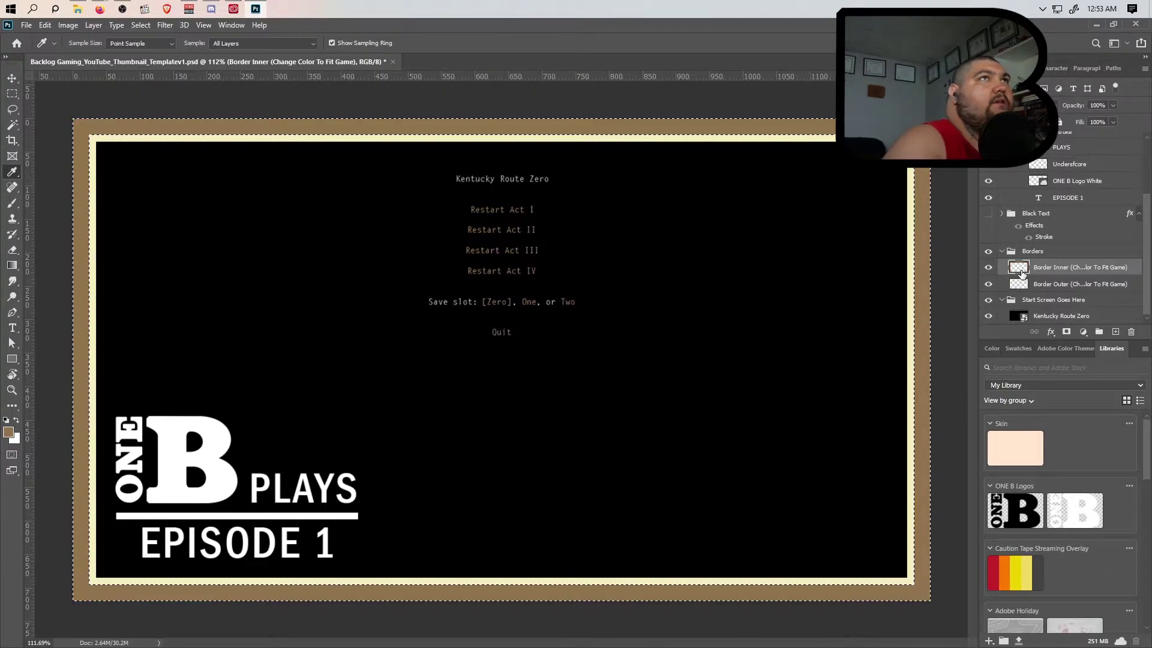
Select the Border Outer layer and sample the grey of the Save slot text as the foreground colour
left_click(1020, 284)
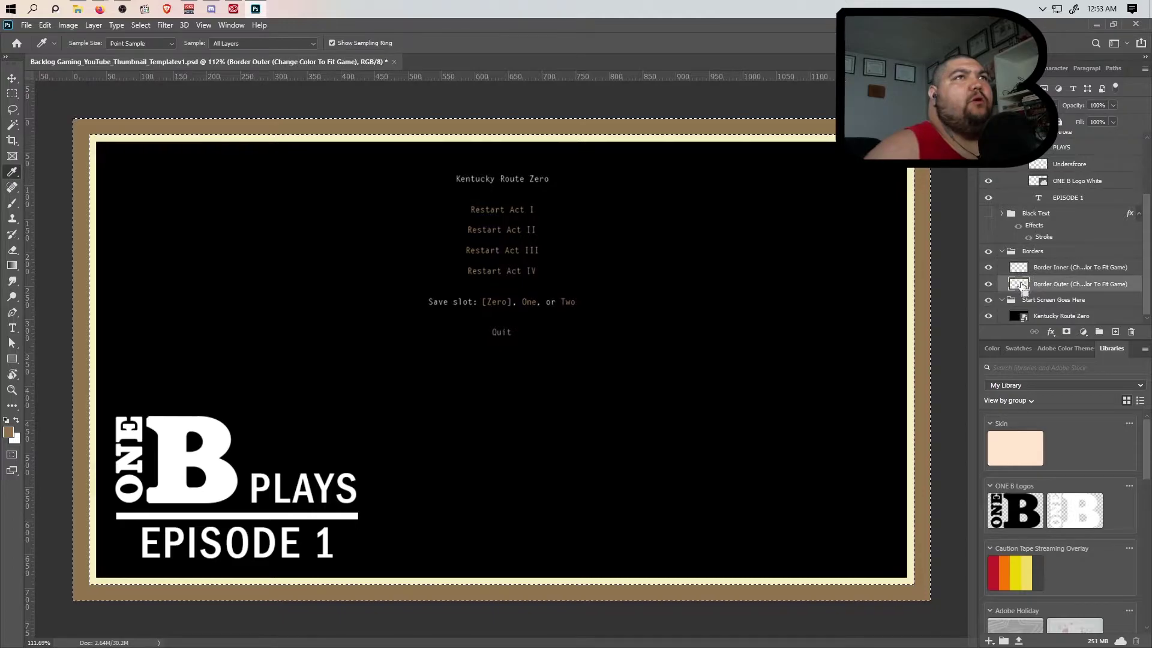
scroll(456, 309, "up", 3)
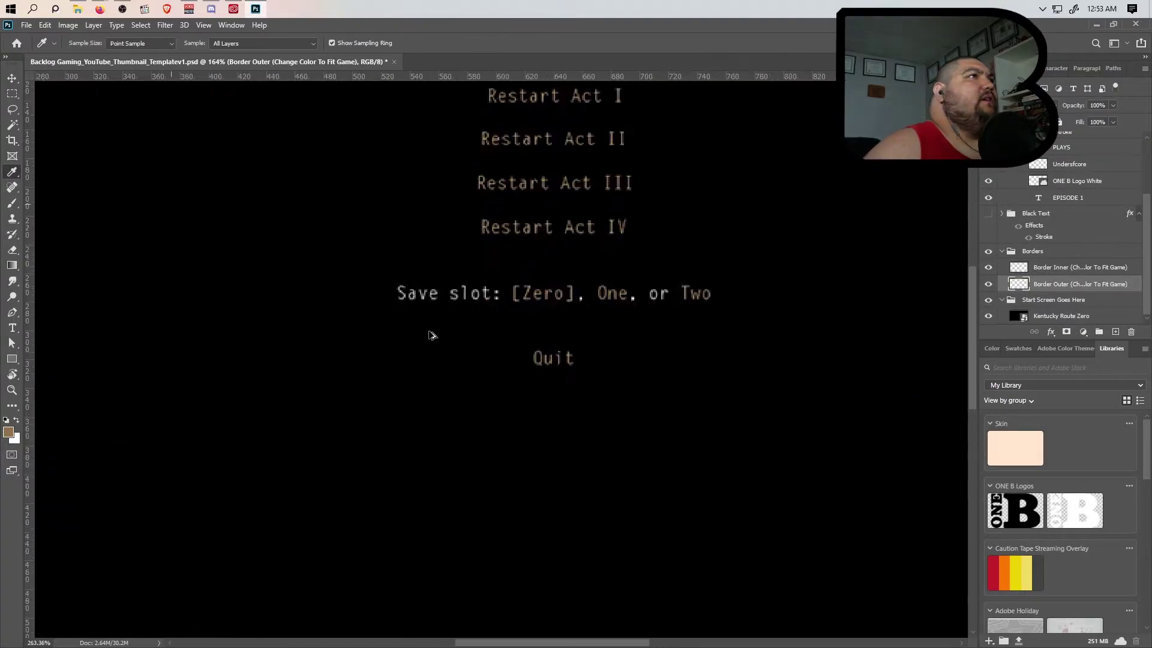
scroll(428, 337, "up", 5)
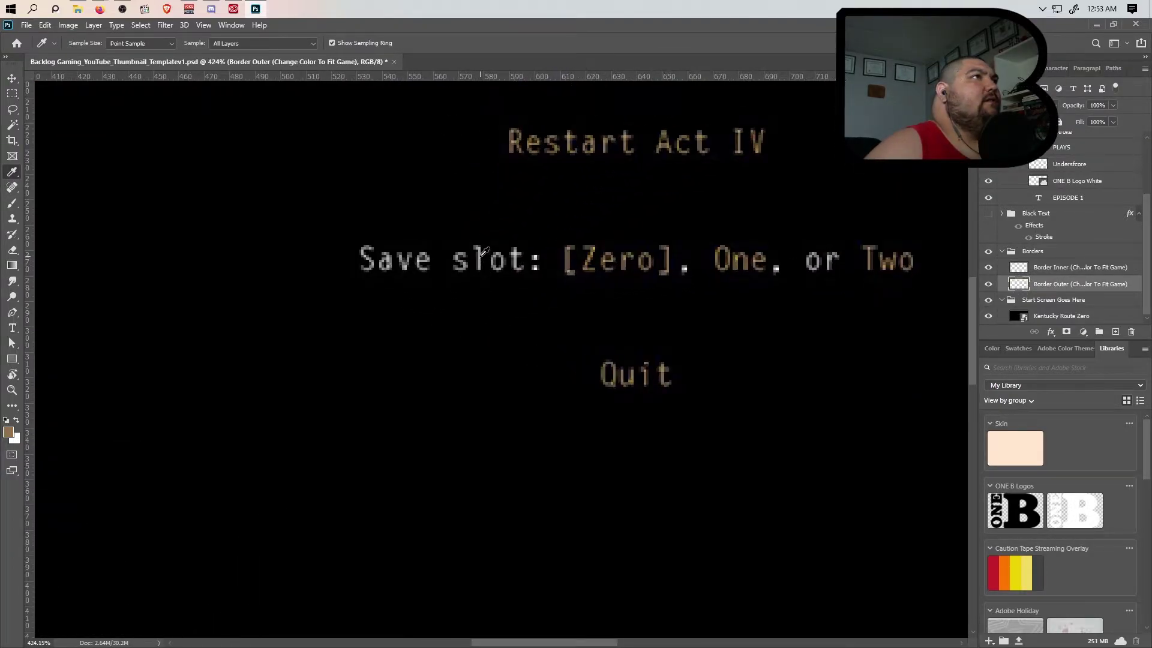
scroll(592, 334, "down", 8)
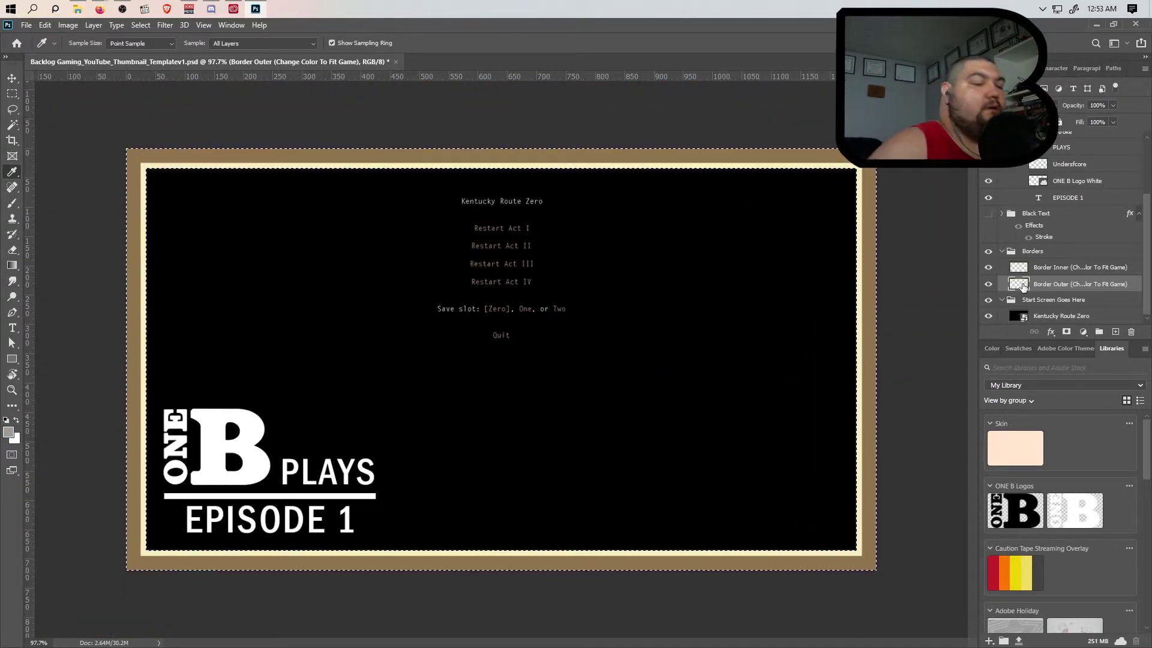
Fill the Border Outer layer's loaded pixel selection with the sampled grey foreground colour and deselect
key("alt+BackSpace")
key("ctrl+d")
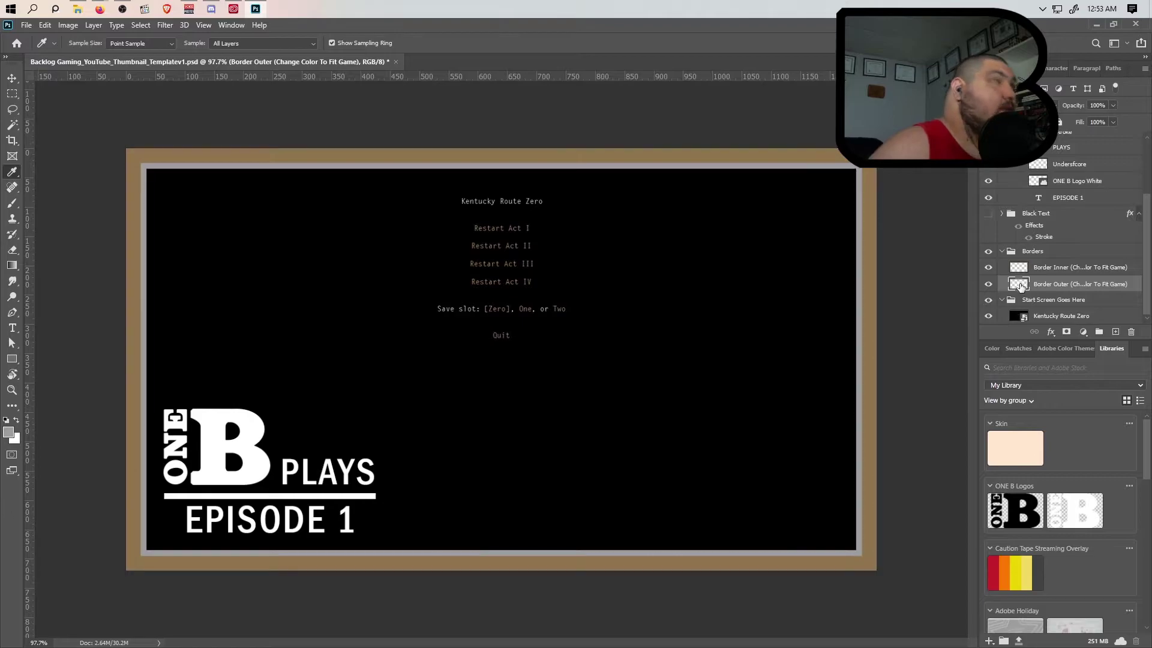
scroll(653, 330, "down", 2)
scroll(636, 334, "up", 3)
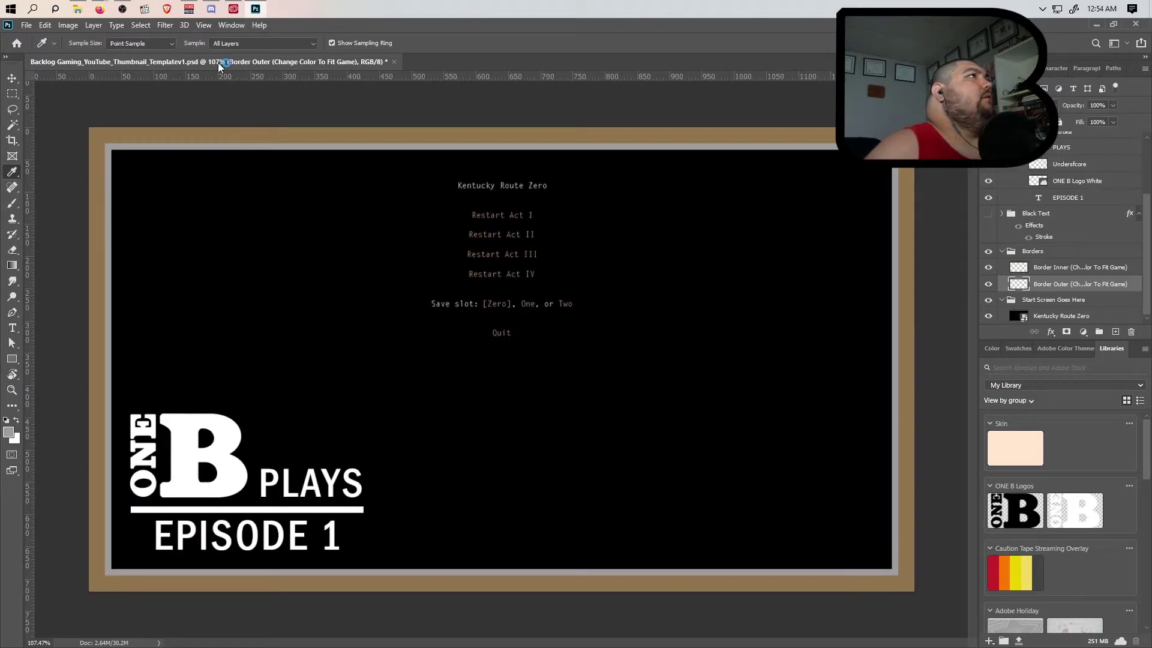
Start saving a copy of the document on the computer and create and open a Kentucky Route Zero folder inside Backlog Gaming
left_click(26, 25)
left_click(42, 170)
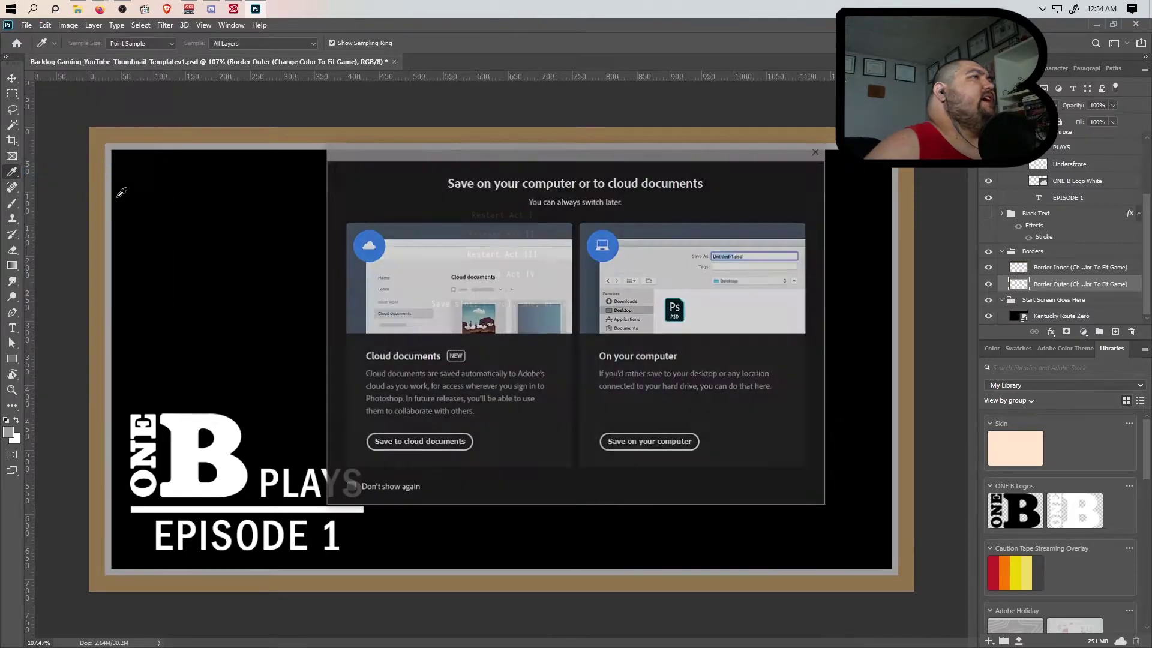
left_click(650, 442)
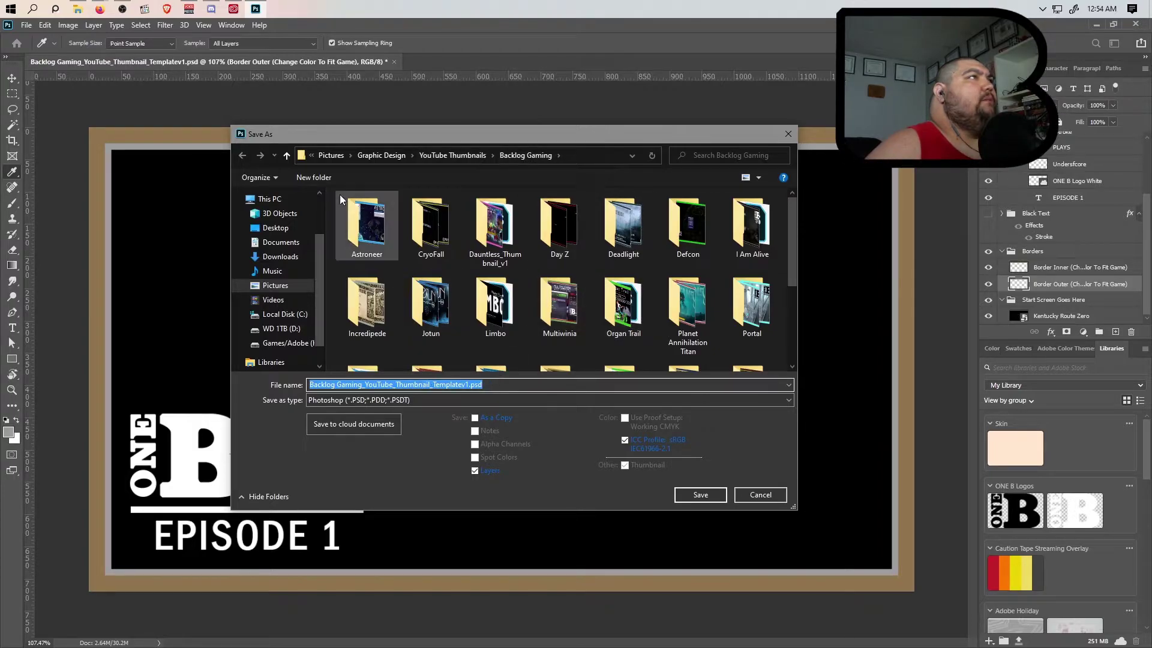
left_click(313, 179)
type("Kentucky Tou")
key("BackSpace")
key("BackSpace")
key("BackSpace")
type("Route Zero")
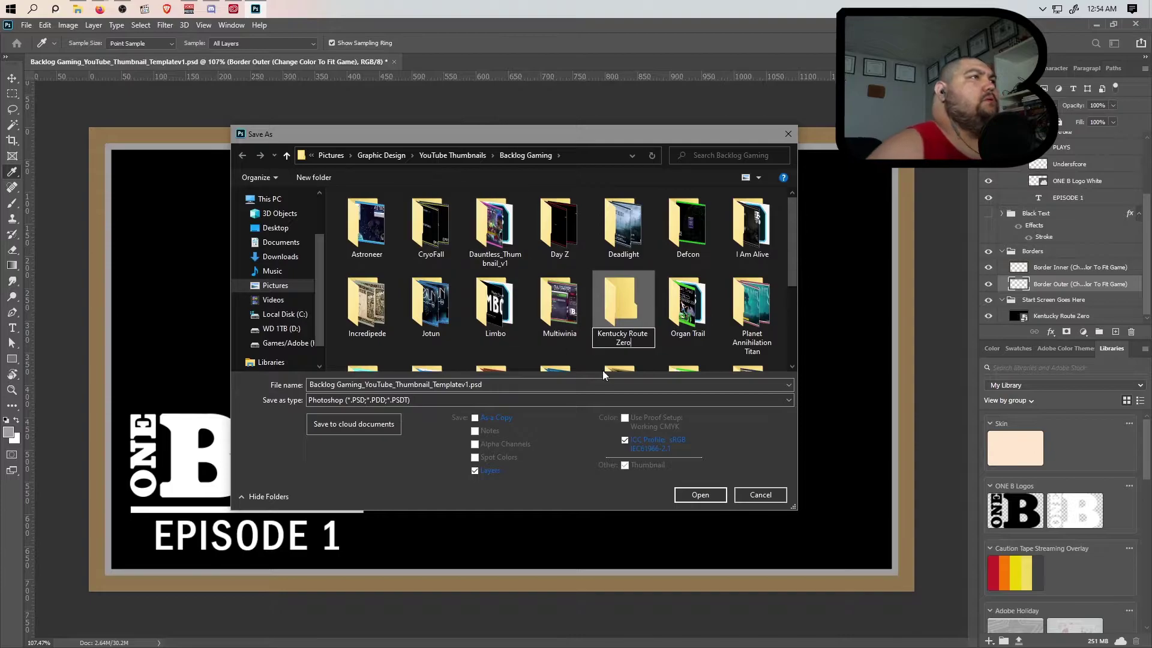
key("Return")
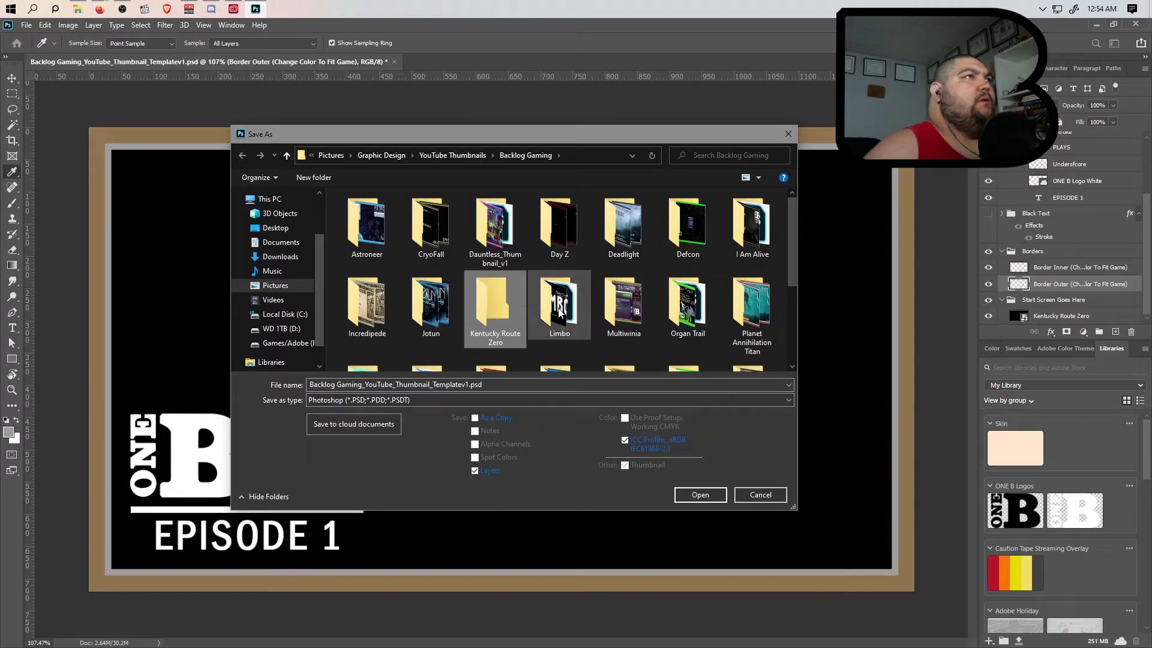
double_click(495, 305)
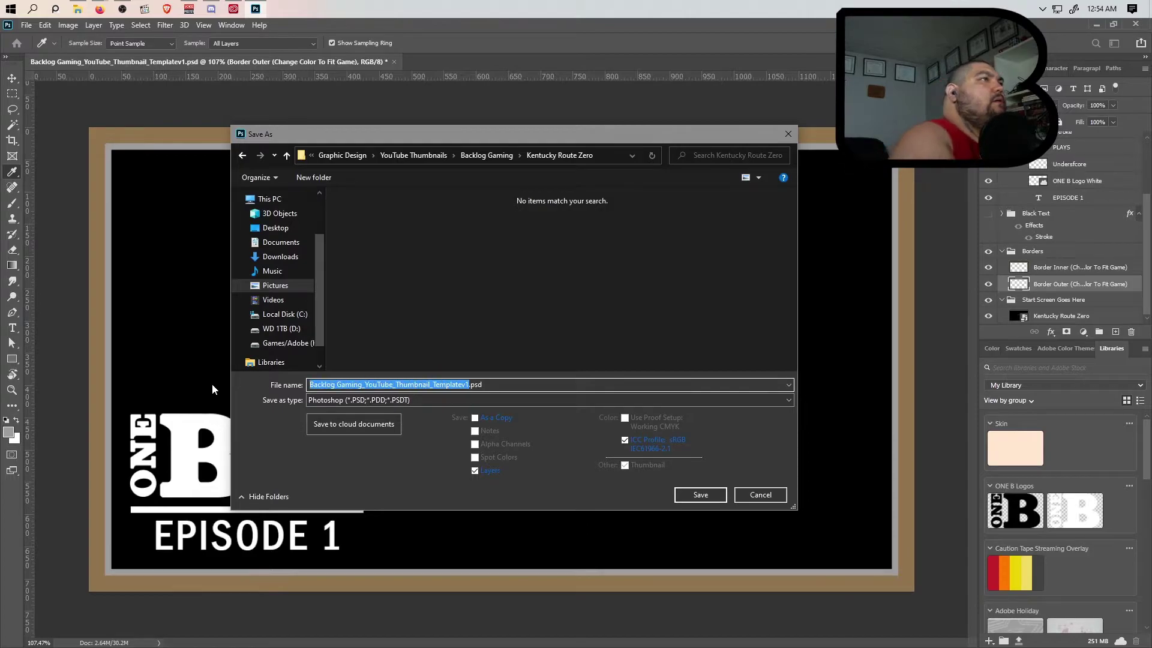
Name the file Kentucky Route Zero -YouTube -Thumbnail.psd and save it as a Photoshop document, accepting the format options
type("Kentucky Route")
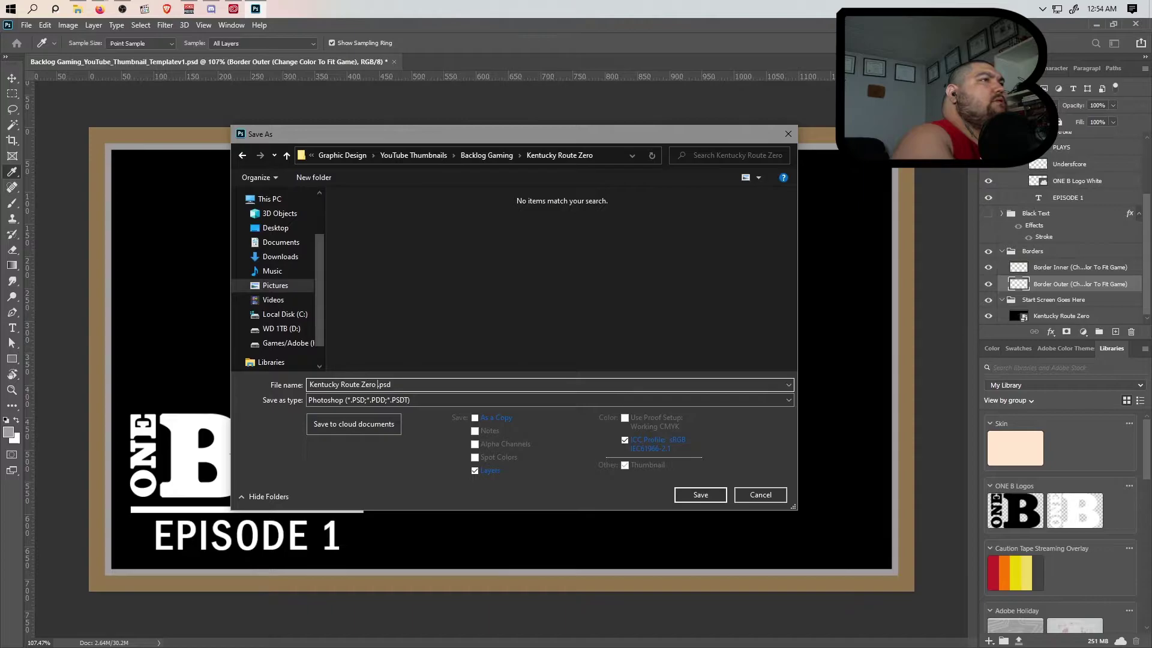
type(" Zero Thumbnail")
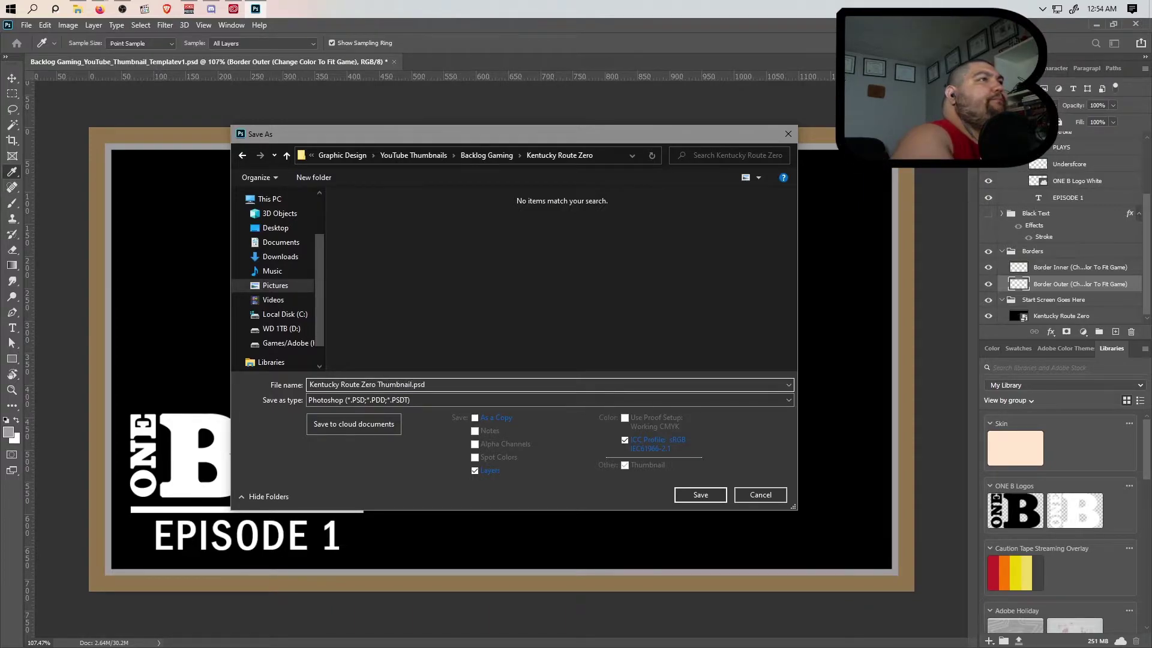
type("YouTube")
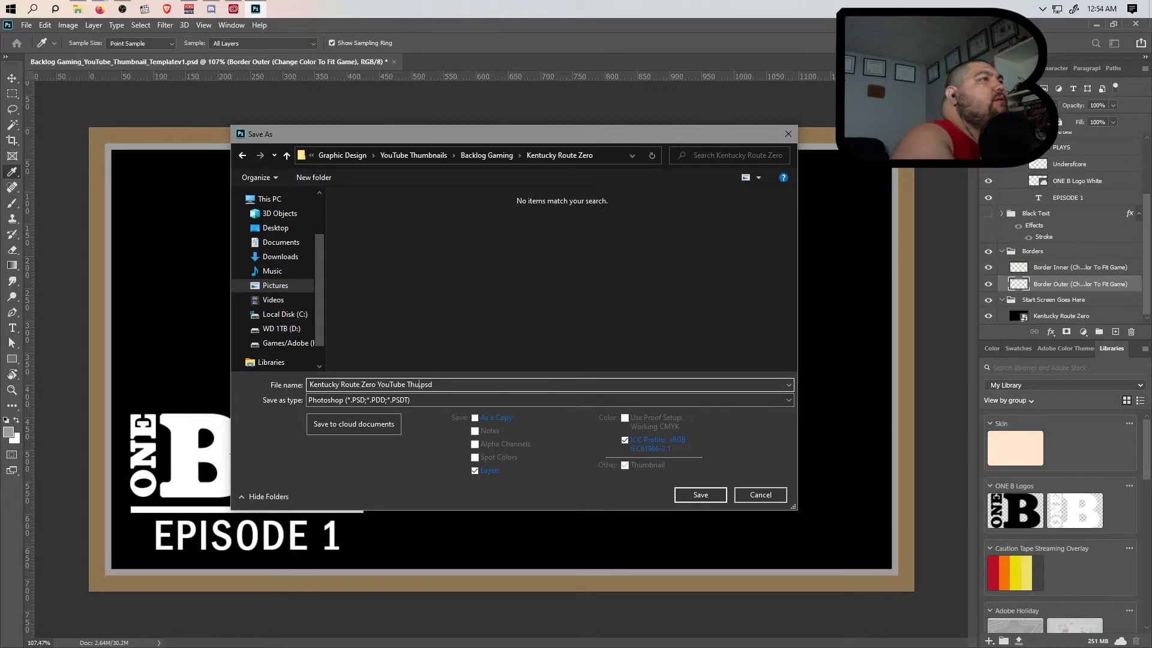
key("BackSpace")
key("BackSpace")
key("BackSpace")
key("BackSpace")
key("BackSpace")
key("BackSpace")
key("BackSpace")
type("-You")
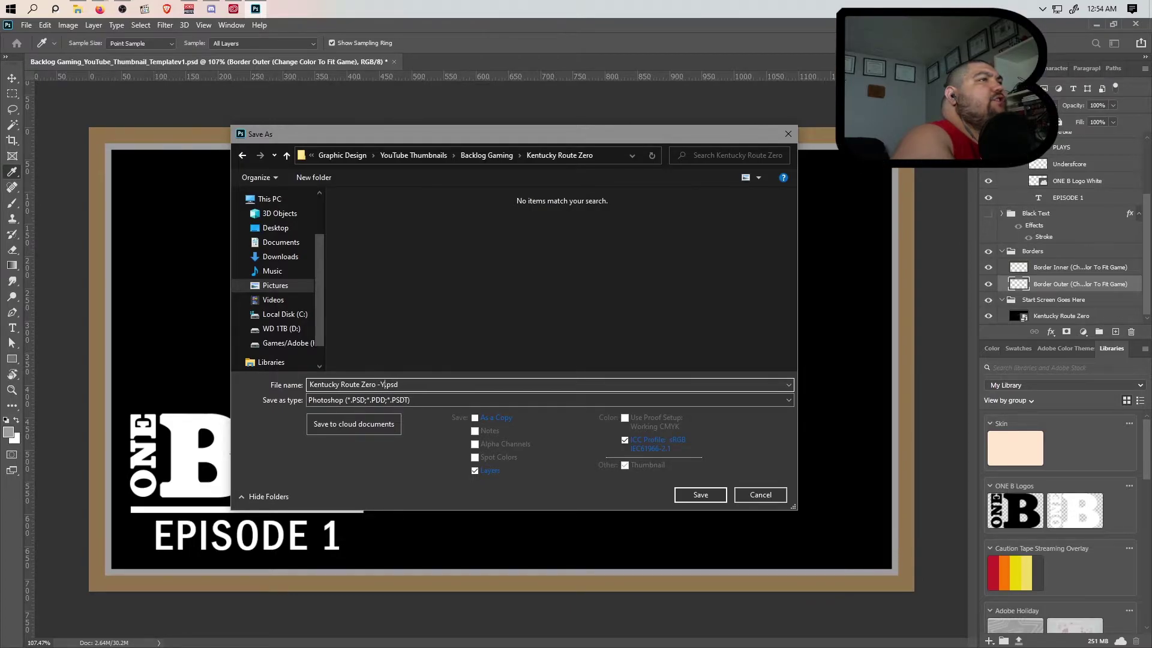
type("Tube -Thumbnail")
left_click(700, 495)
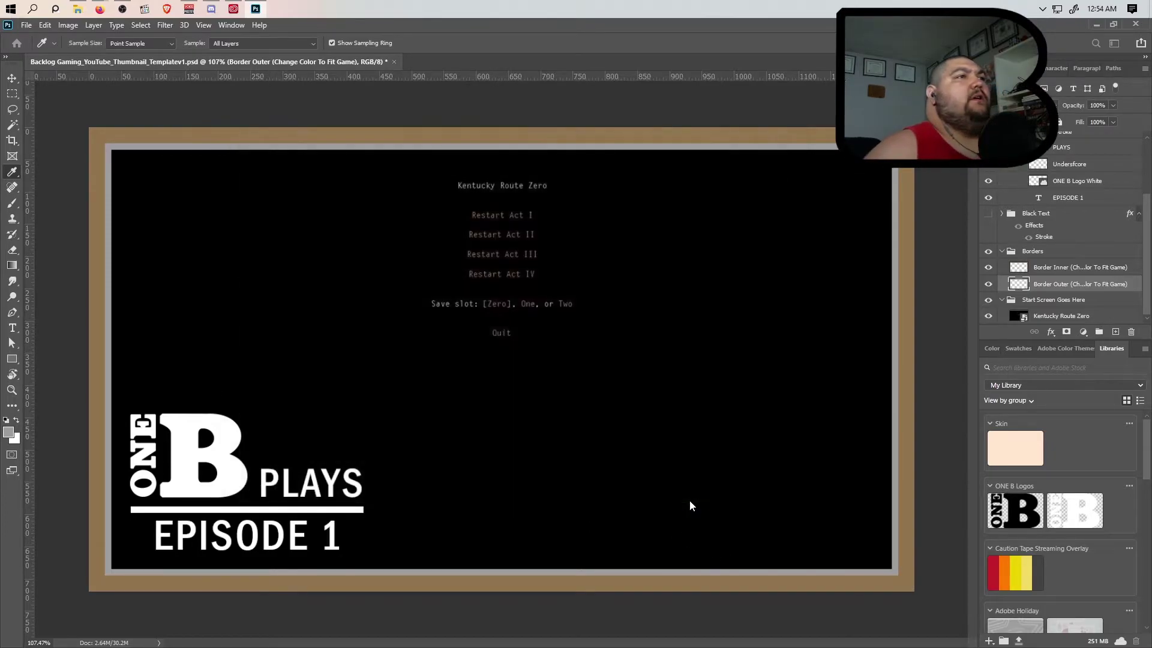
left_click(567, 201)
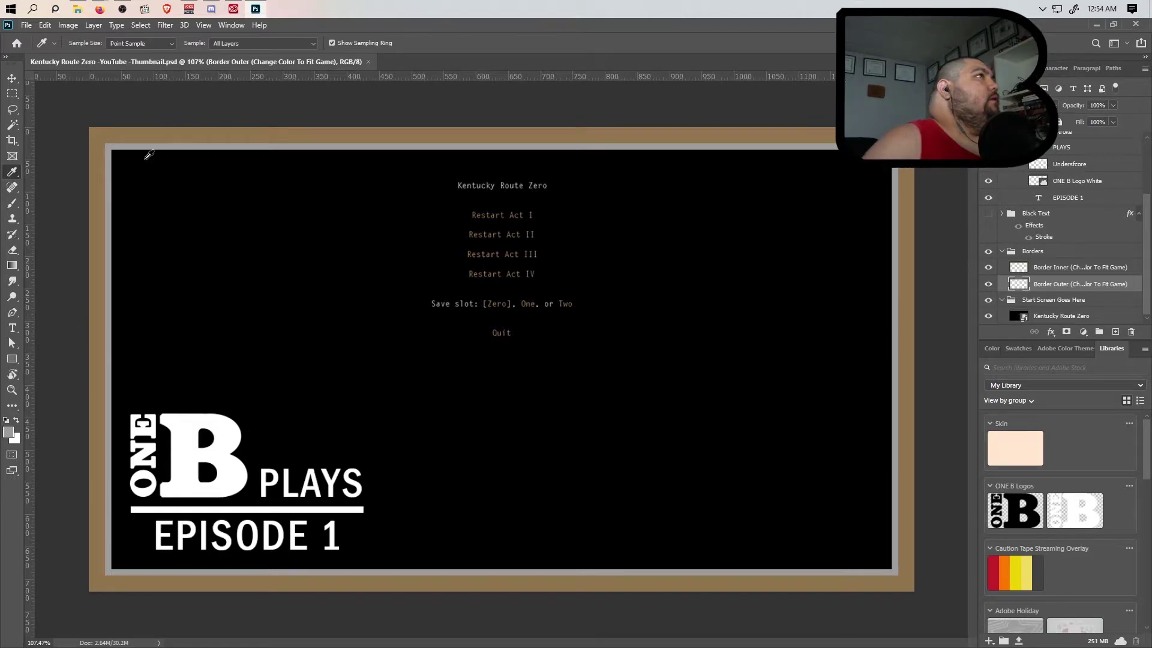
Quick-export the thumbnail as a PNG named Kentucky Route Zero -YouTube -Thumbnail -Episode 1.png in the Kentucky Route Zero folder
left_click(26, 26)
mouse_move(112, 205)
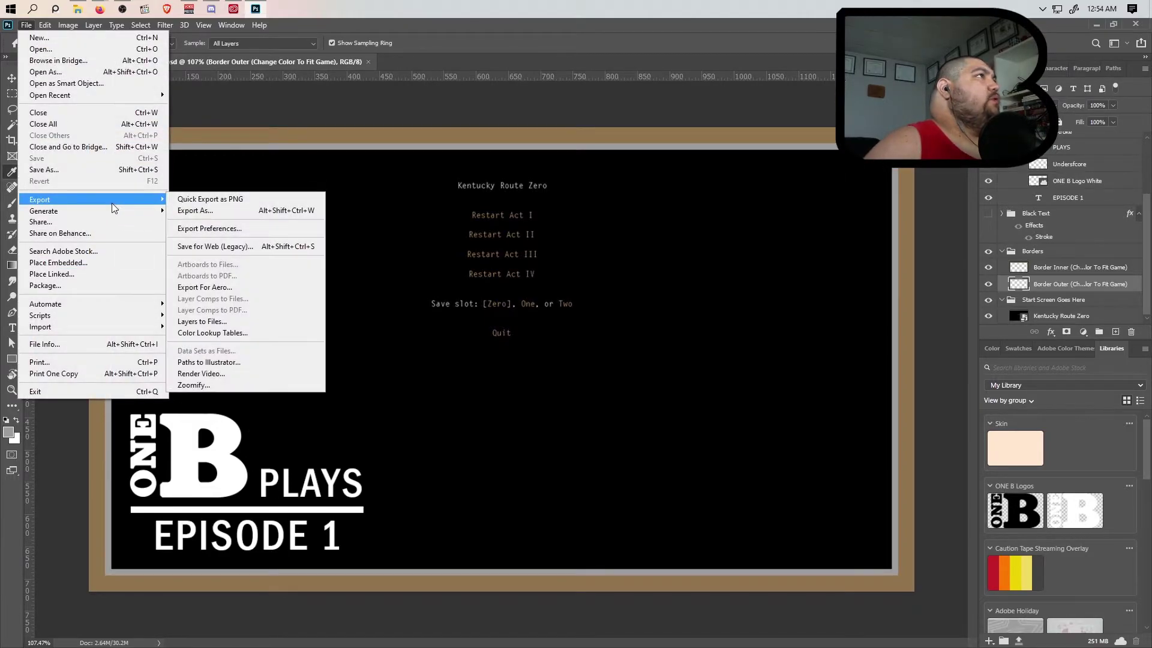
left_click(246, 198)
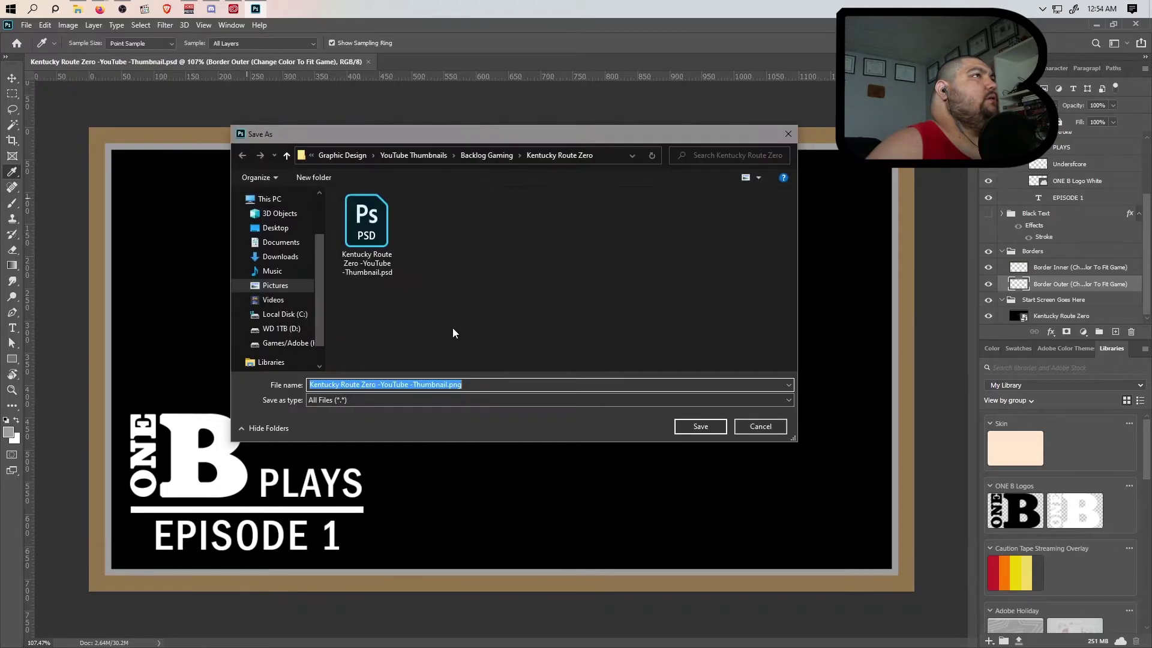
left_click(432, 384)
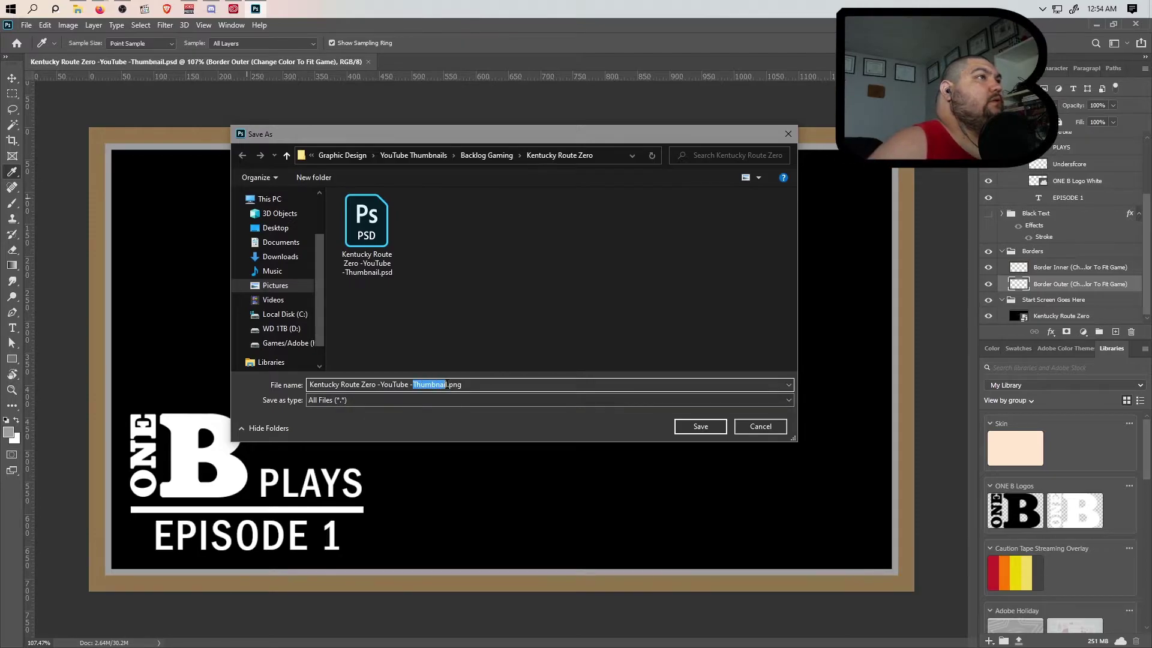
left_click(448, 386)
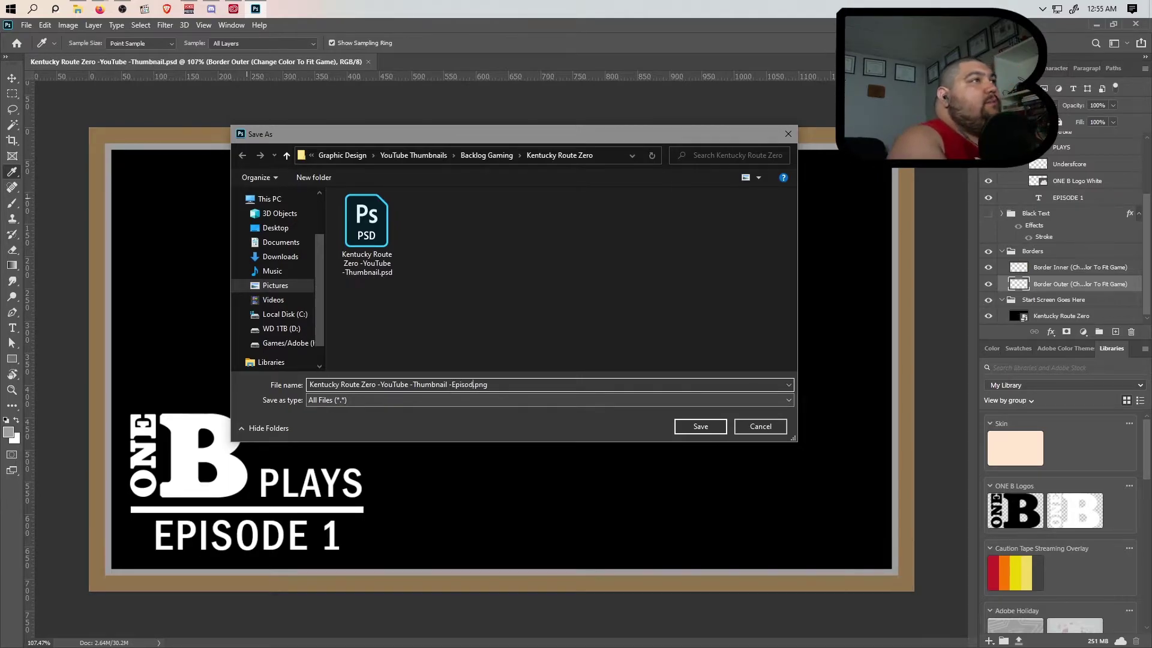
key("Return")
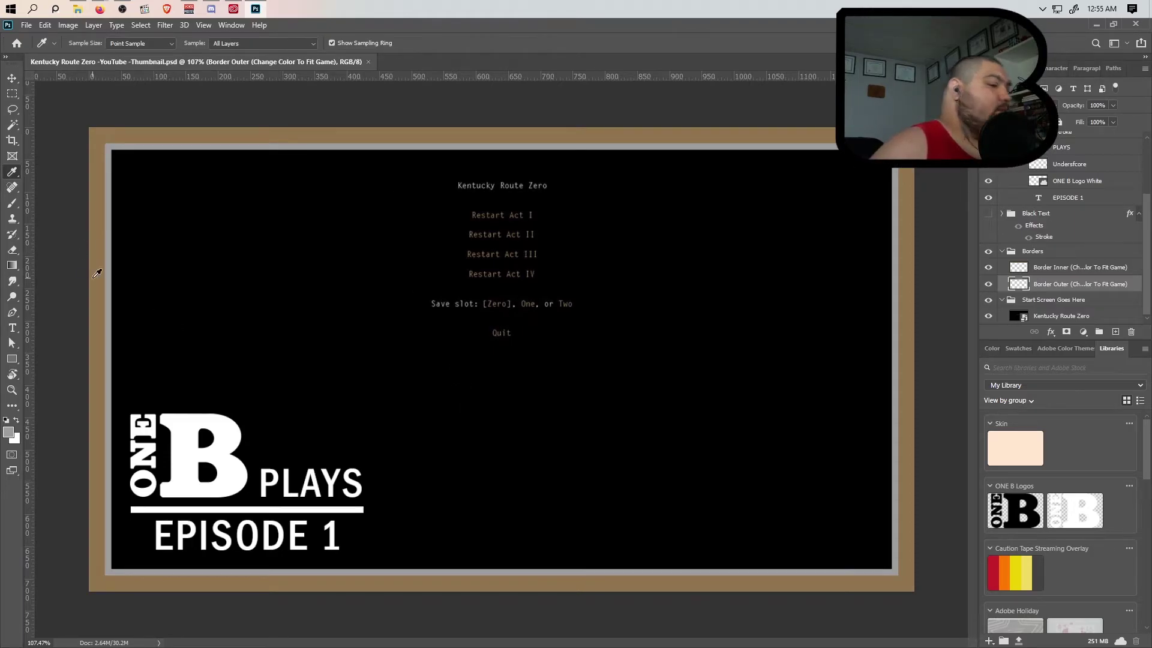
Change the episode text under the logo to EPISODE 2 with the Type tool and commit the edit
key("t")
left_click(334, 538)
left_click_drag(320, 539, 339, 538)
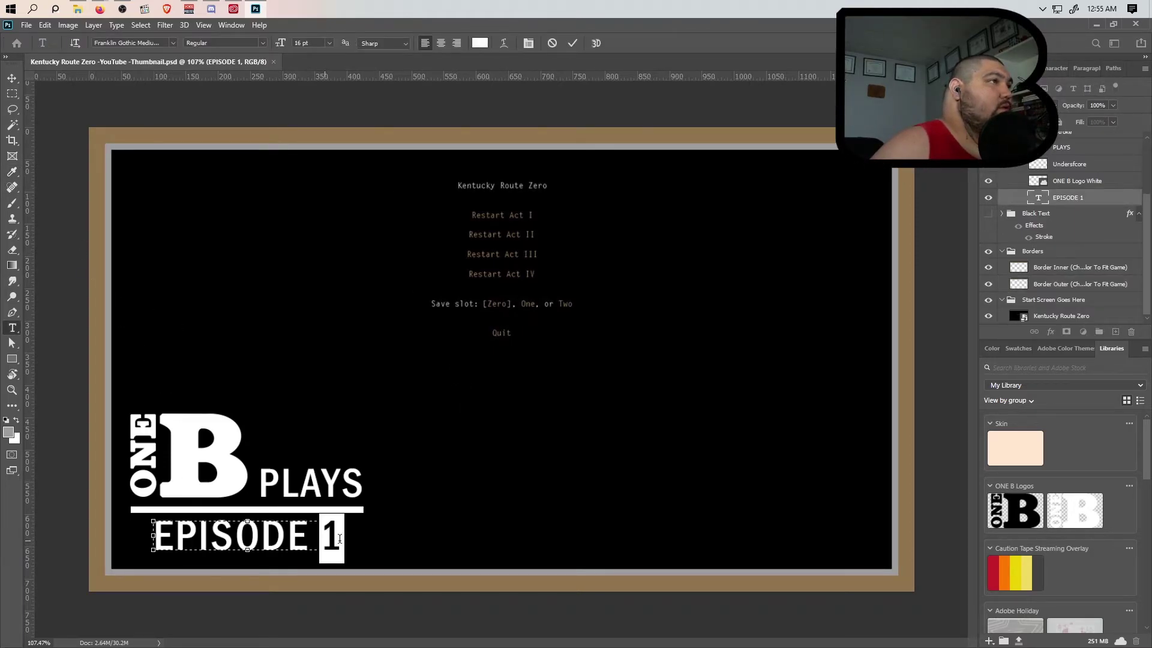
left_click(353, 541)
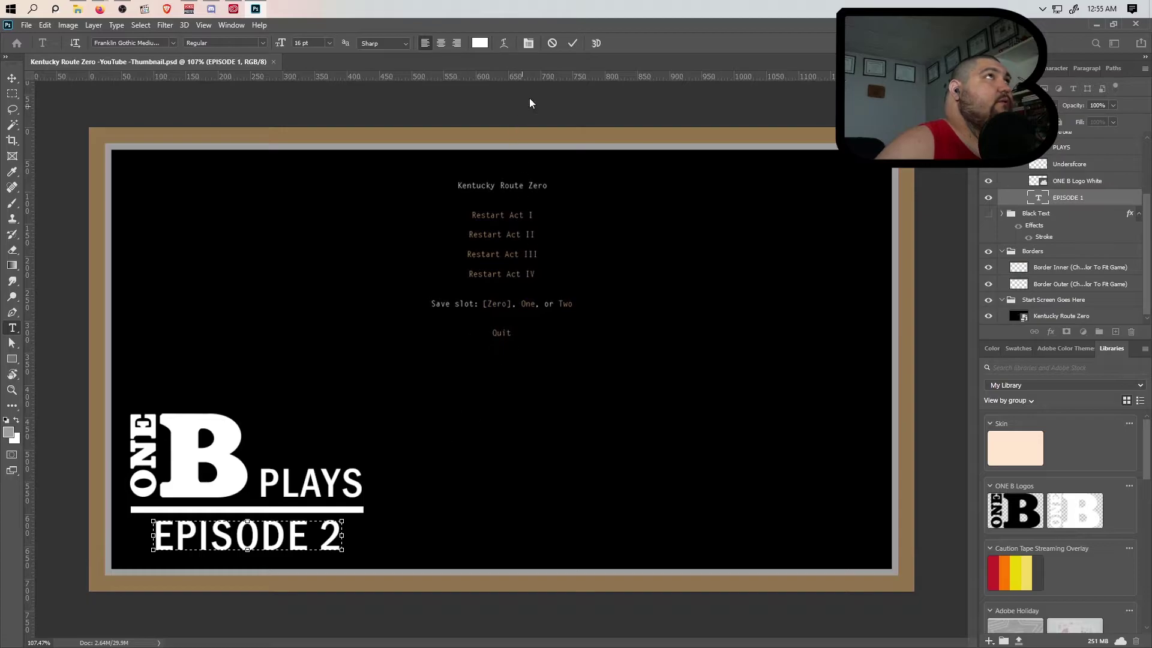
left_click(575, 43)
Quick-export the thumbnail as a PNG named Kentucky Route Zero -YouTube -Thumbnail -Episode 2.png, reusing the Episode 1 file name
left_click(26, 25)
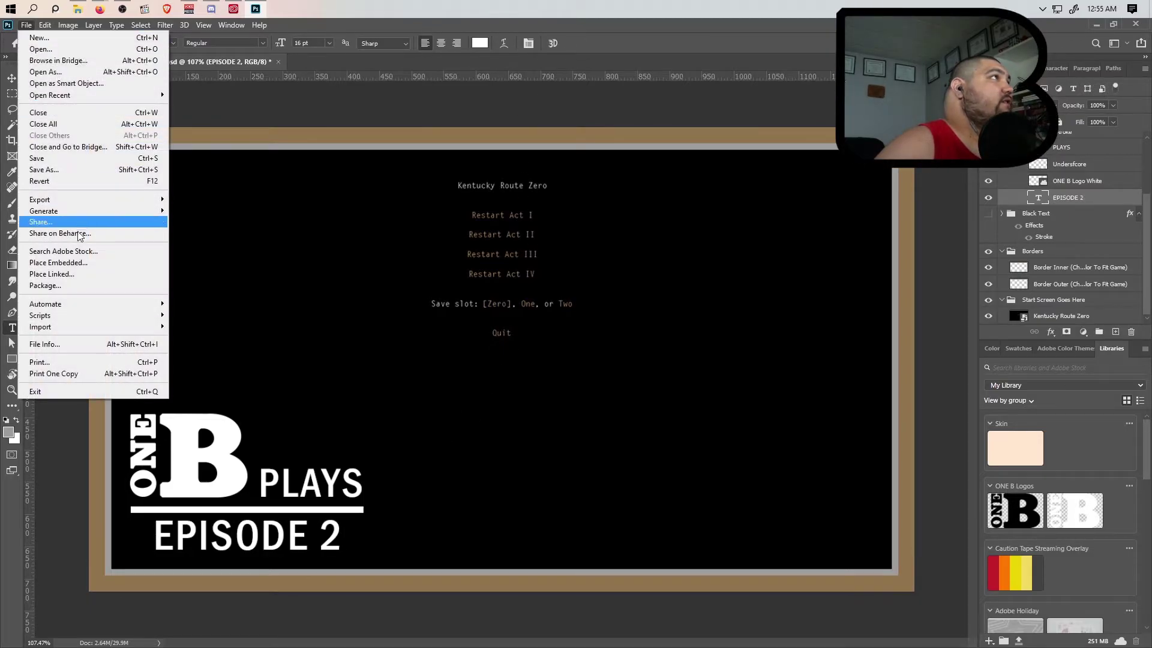
left_click(283, 328)
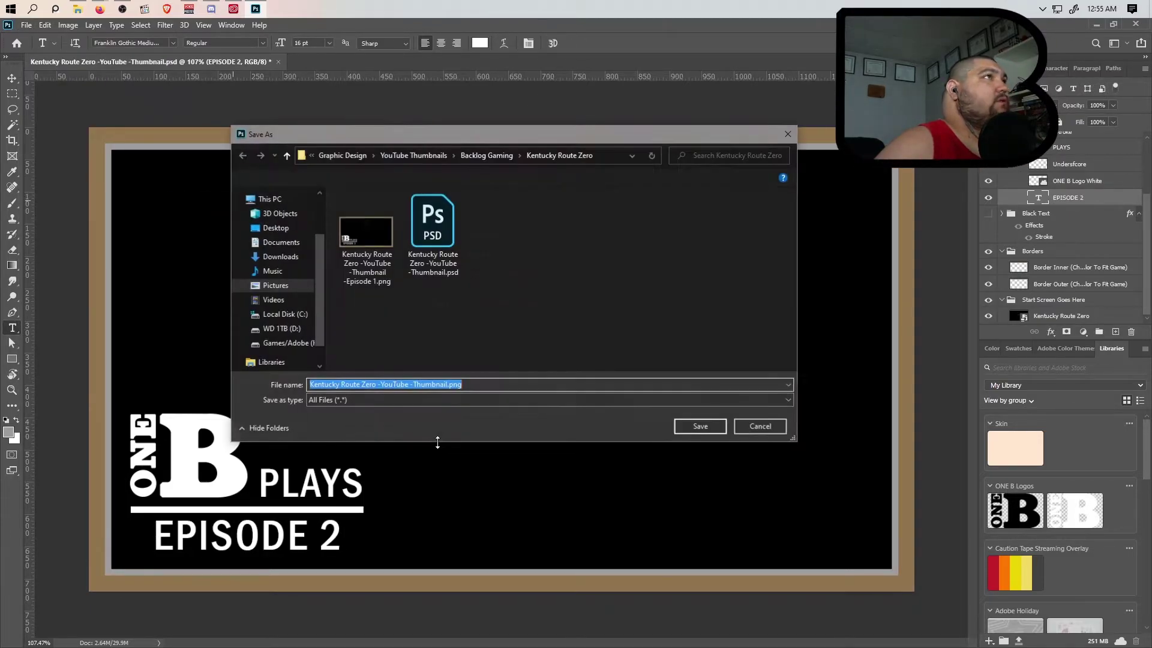
left_click(357, 258)
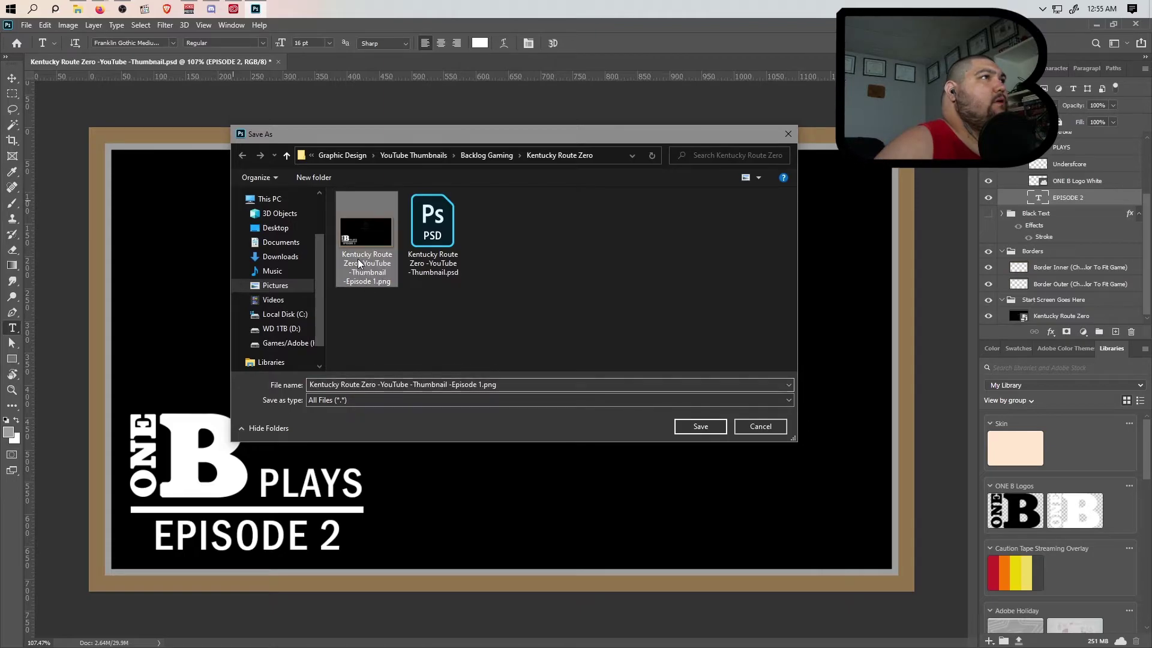
left_click(491, 384)
left_click(478, 385)
type("2")
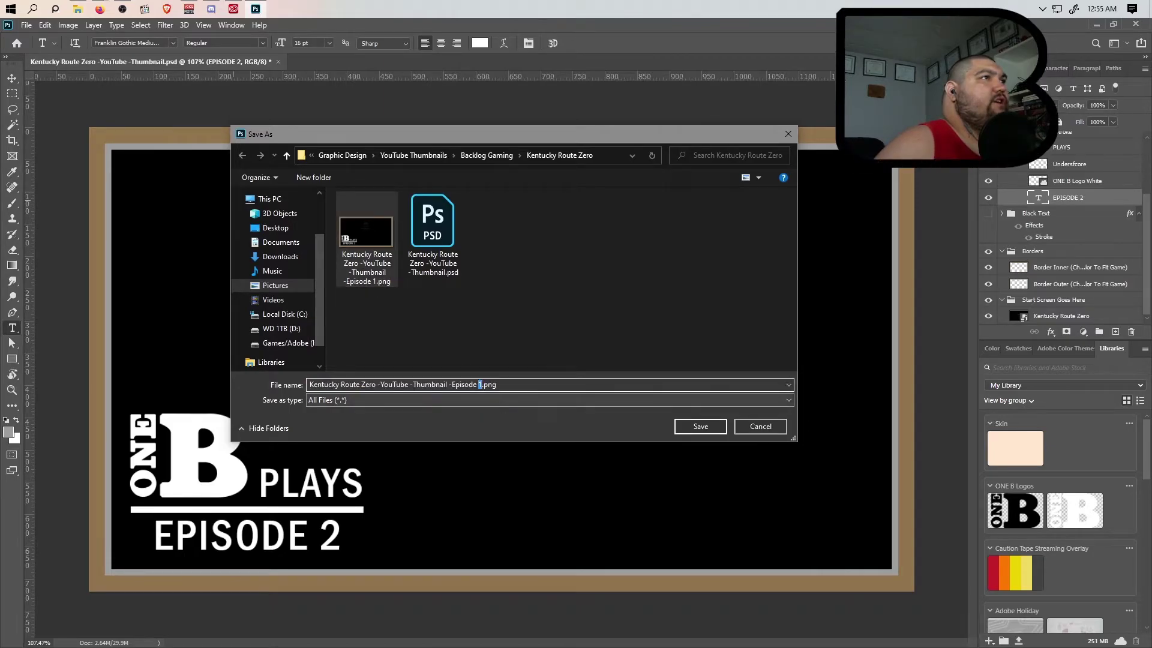
left_click(690, 427)
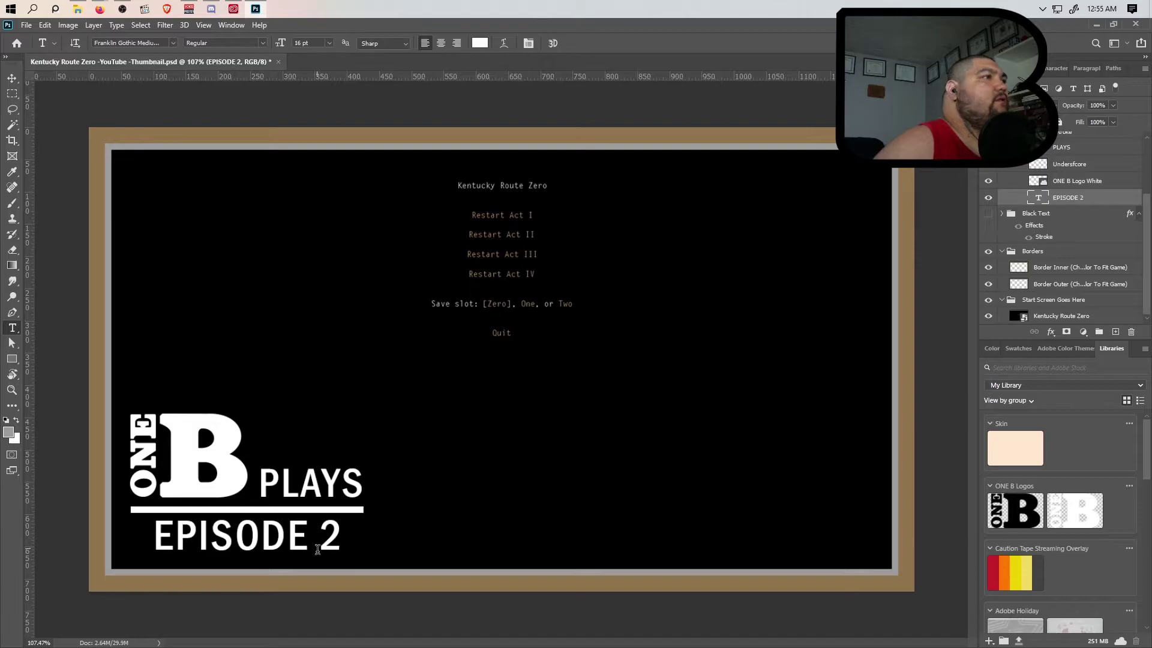
Change the episode text to EPISODE 3 and quick-export it as Kentucky Route Zero -YouTube -Thumbnail -Episode 3.png
left_click_drag(317, 547, 343, 546)
type("3")
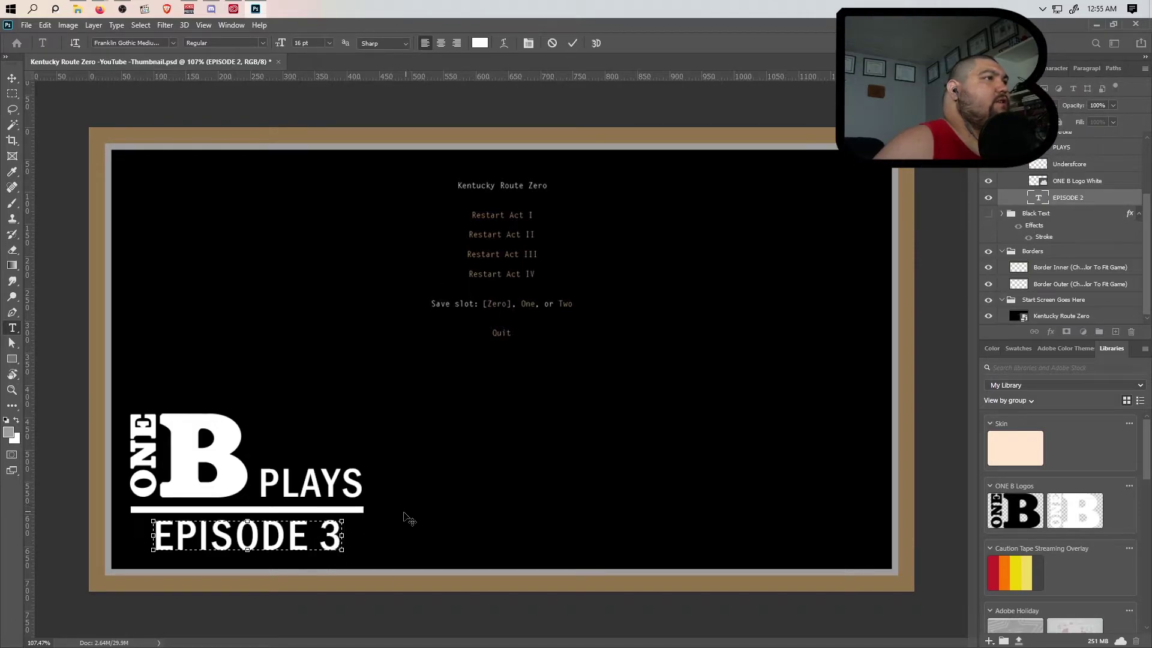
left_click(26, 25)
mouse_move(71, 199)
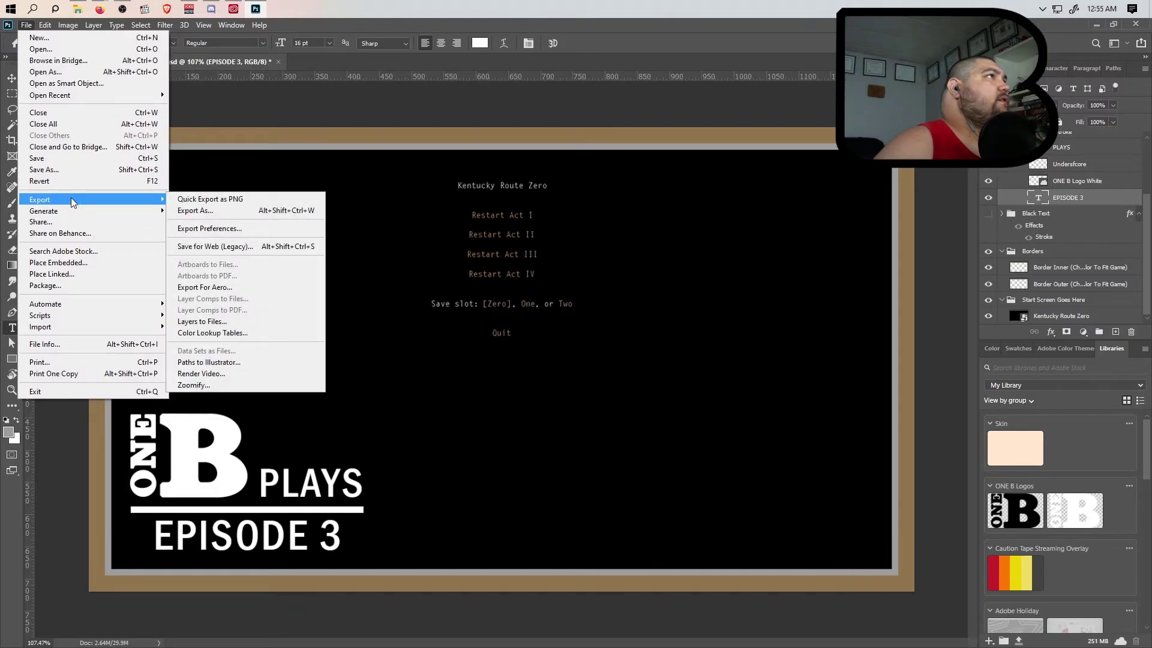
left_click(192, 198)
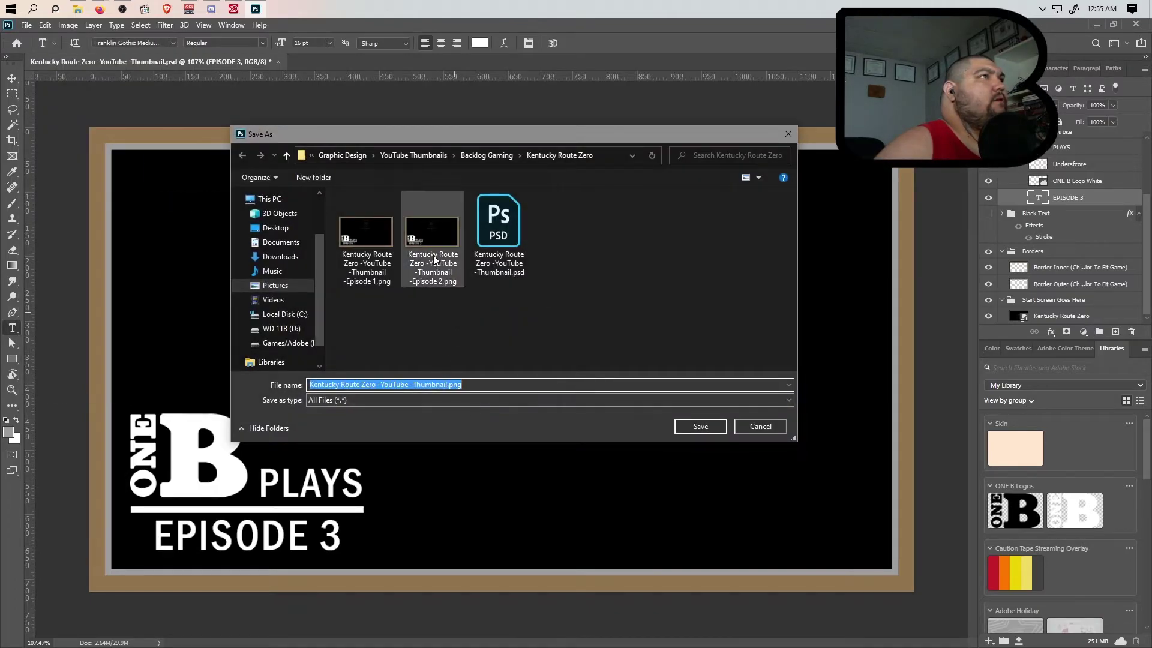
left_click(433, 255)
left_click(479, 384)
left_click(478, 384)
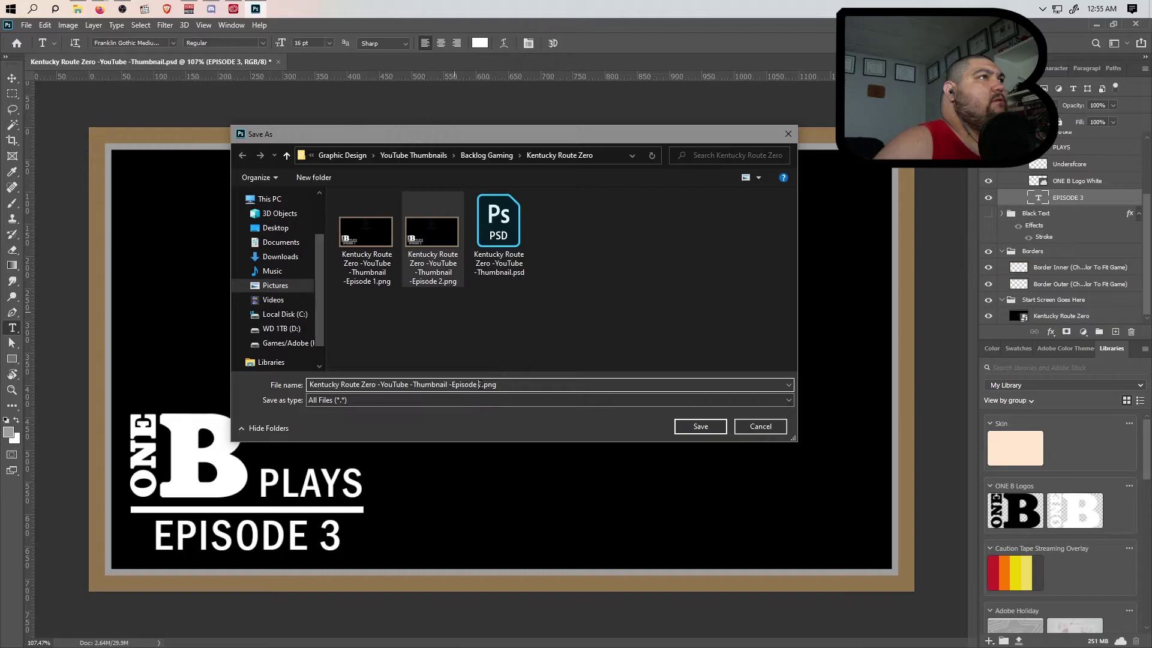
type("3")
left_click(700, 426)
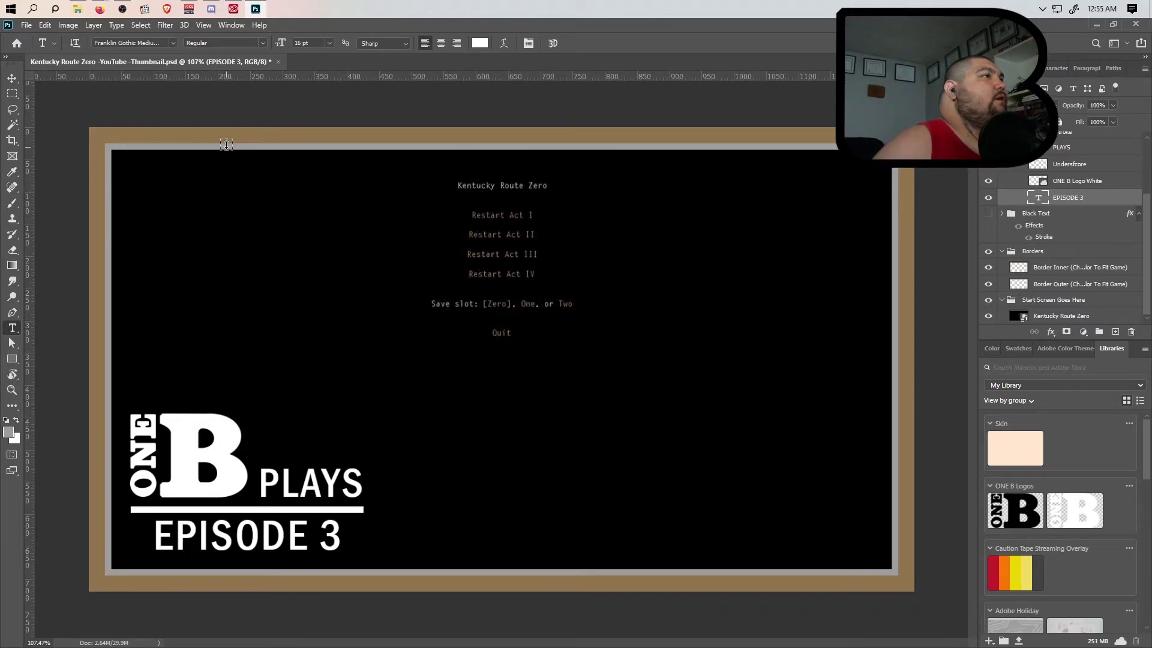
left_click(26, 25)
mouse_move(72, 201)
left_click(203, 199)
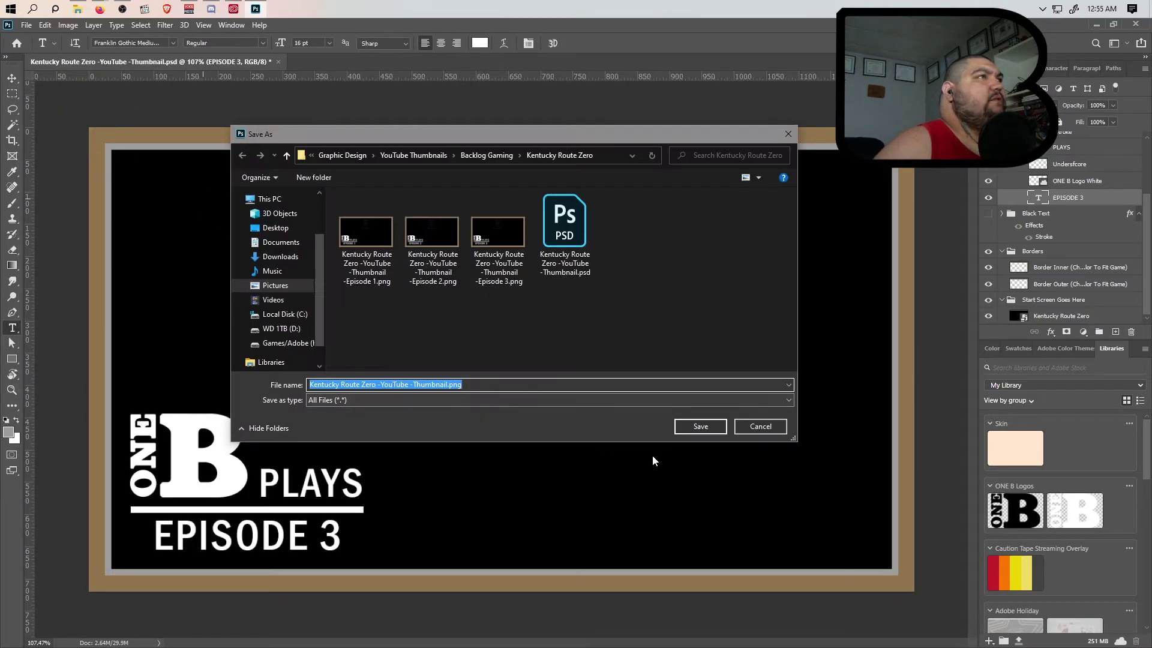
left_click(757, 425)
Change the episode text under the logo to EPISODE 4 and commit the edit
double_click(324, 537)
type("4")
left_click(573, 45)
Quick-export the thumbnail as a PNG named Kentucky Route Zero -YouTube -Thumbnail -Episode 4.png, reusing the Episode 3 file name
left_click(26, 25)
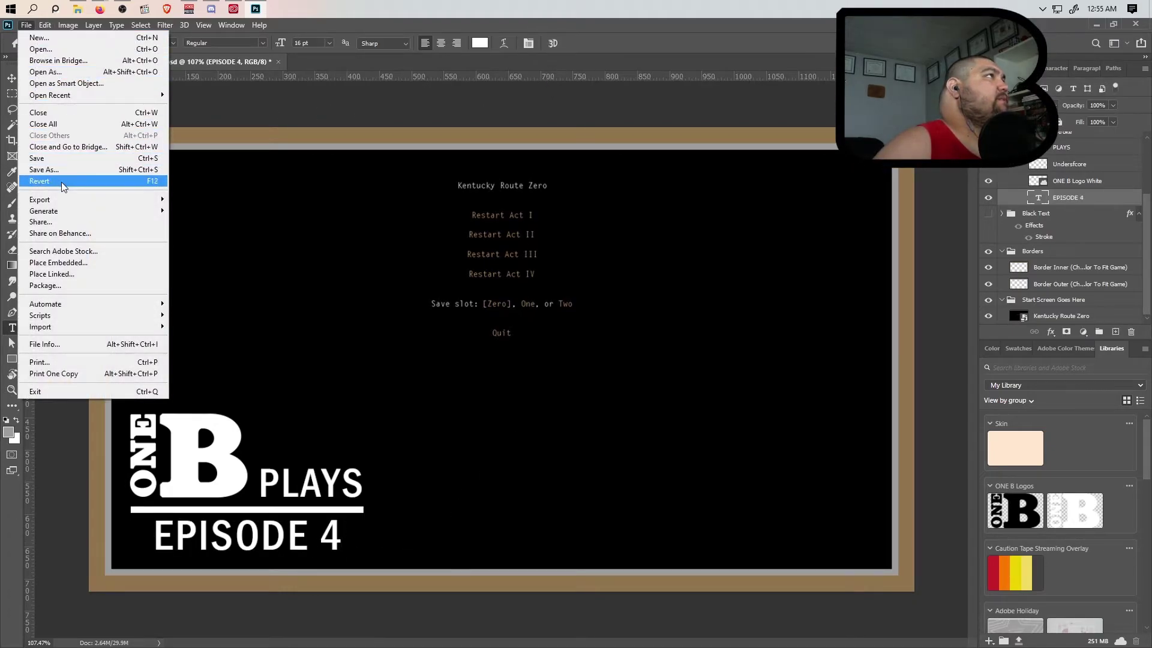
mouse_move(66, 199)
left_click(216, 199)
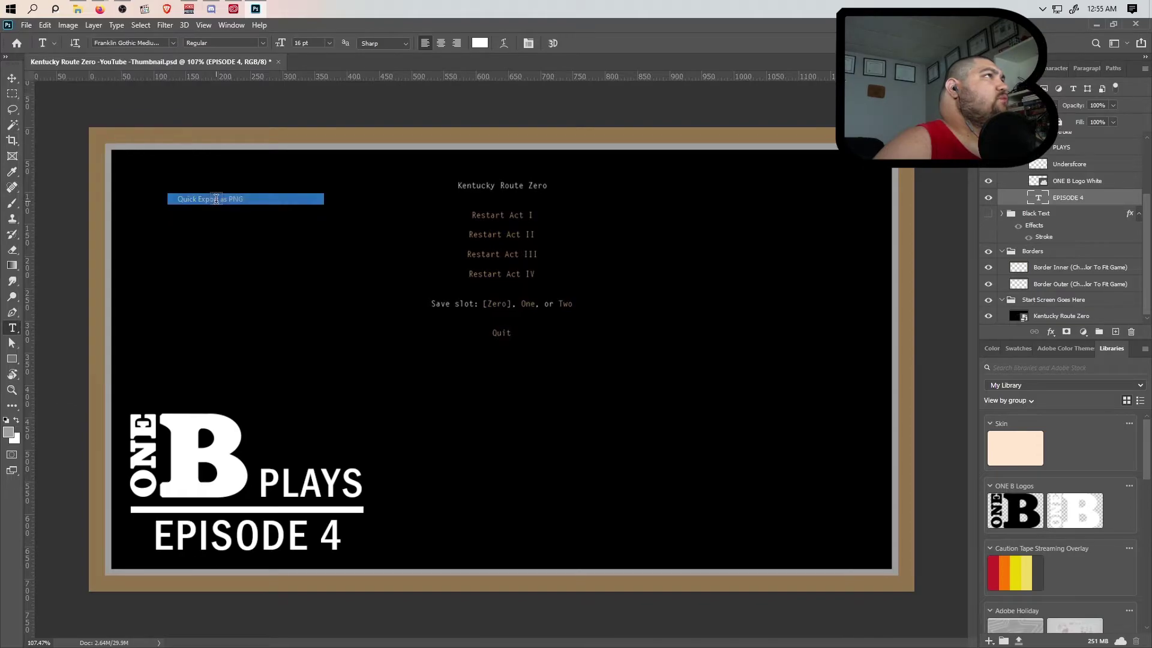
left_click(502, 279)
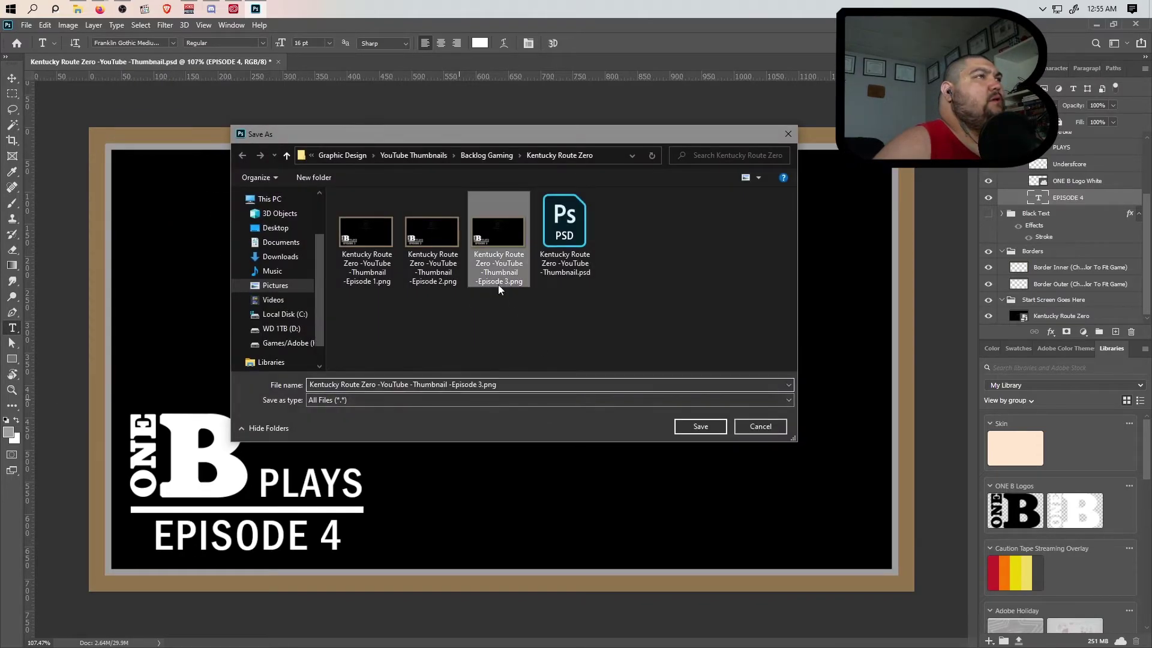
left_click_drag(452, 384, 482, 388)
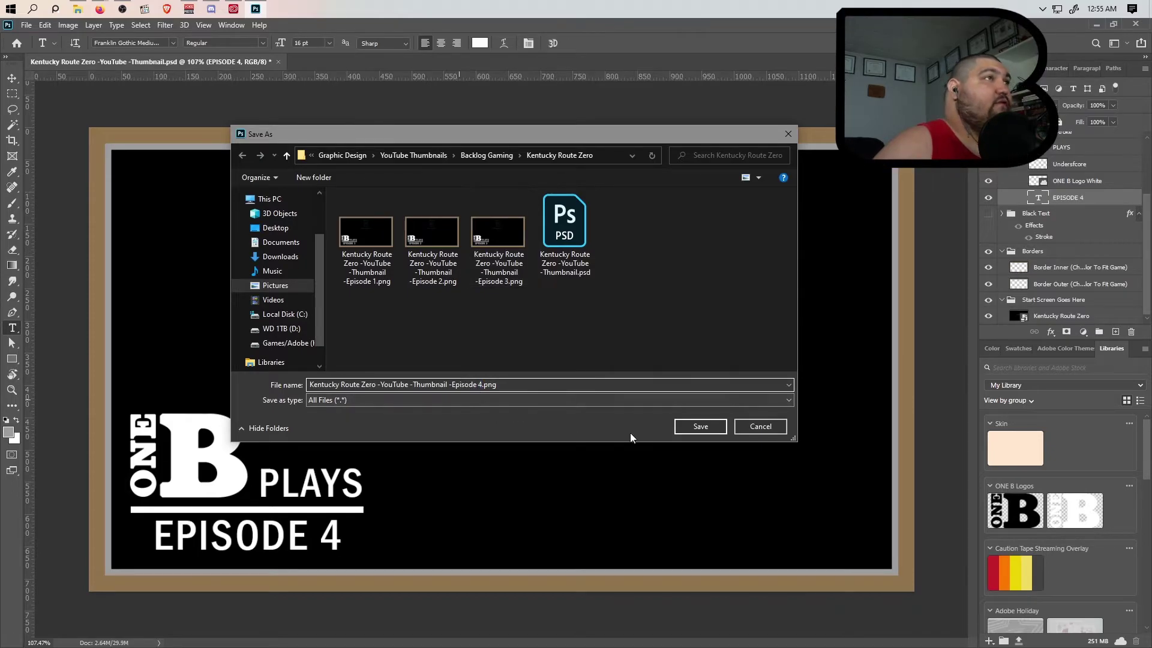
left_click(678, 431)
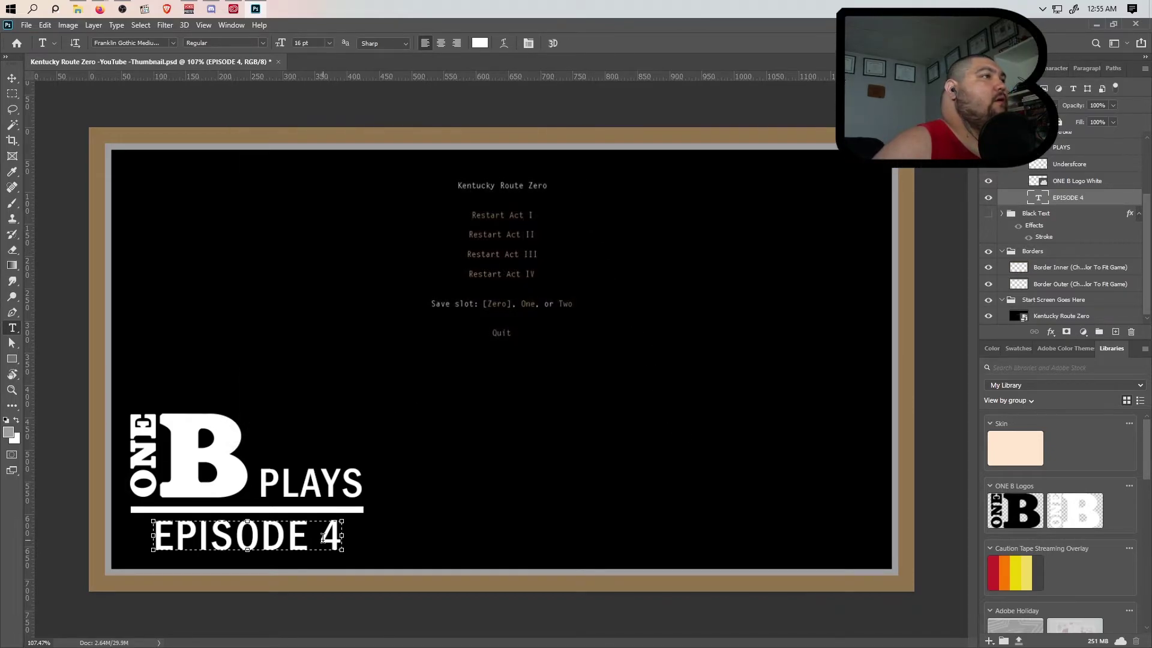
Change the episode text under the logo to EPISODE 5 and commit the edit
left_click_drag(323, 537, 334, 536)
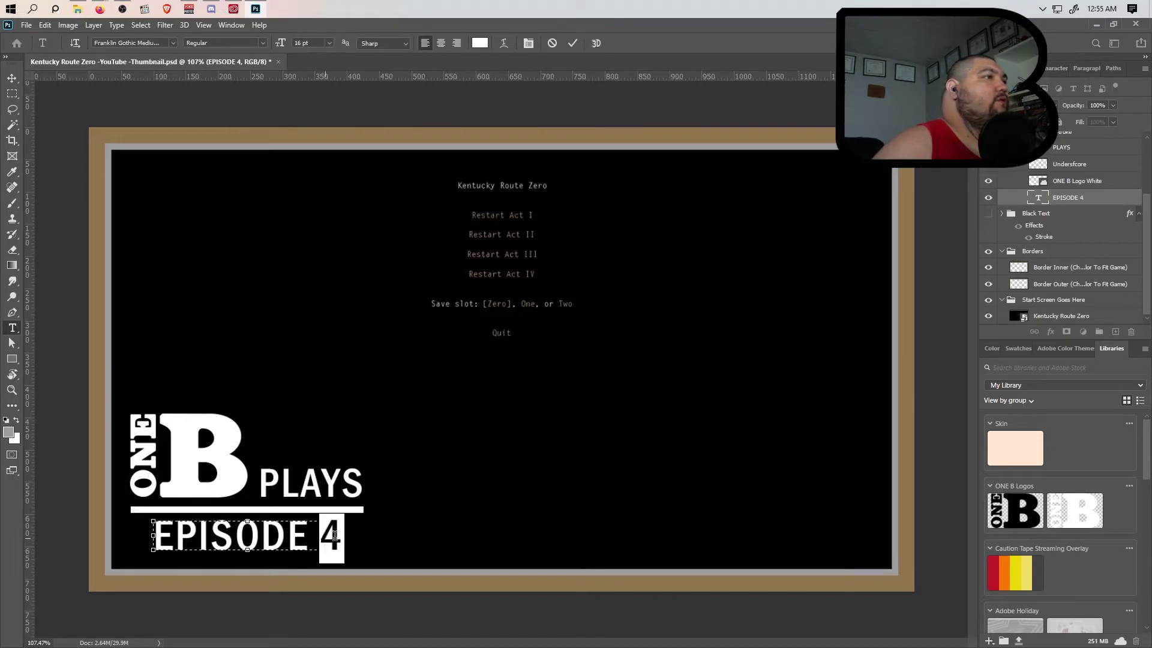
type("5")
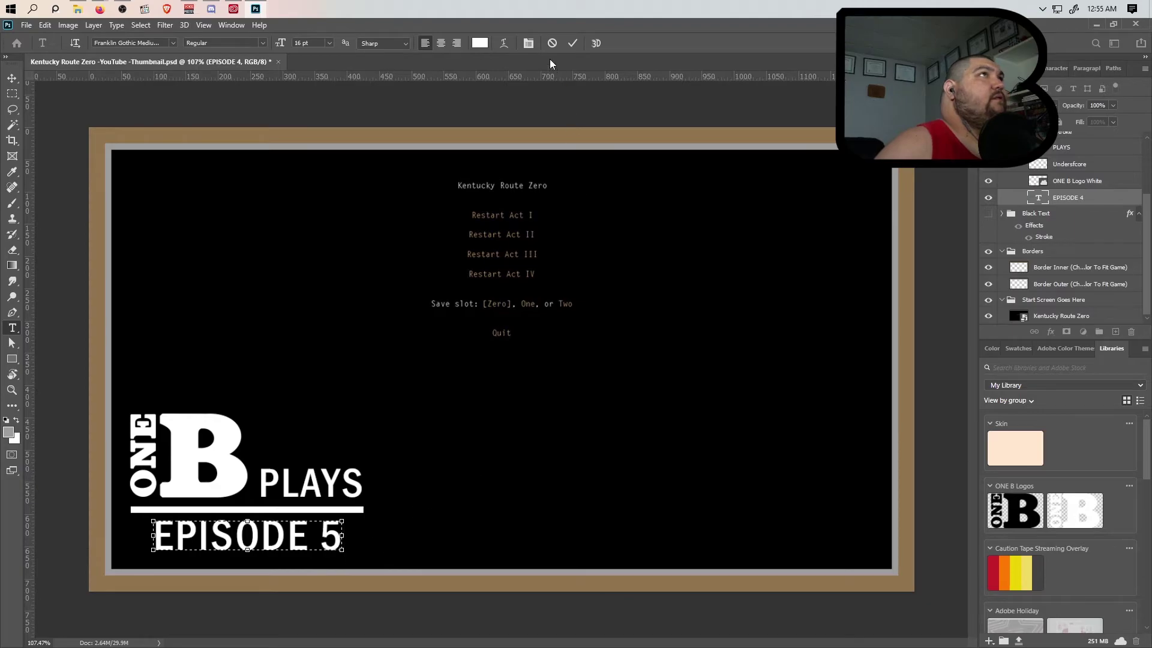
left_click(572, 43)
Quick-export the thumbnail as a PNG named Kentucky Route Zero -YouTube -Thumbnail -Episode 5.png, reusing the Episode 4 file name
left_click(26, 25)
mouse_move(72, 199)
left_click(240, 200)
left_click(564, 252)
left_click(480, 385)
left_click(480, 384)
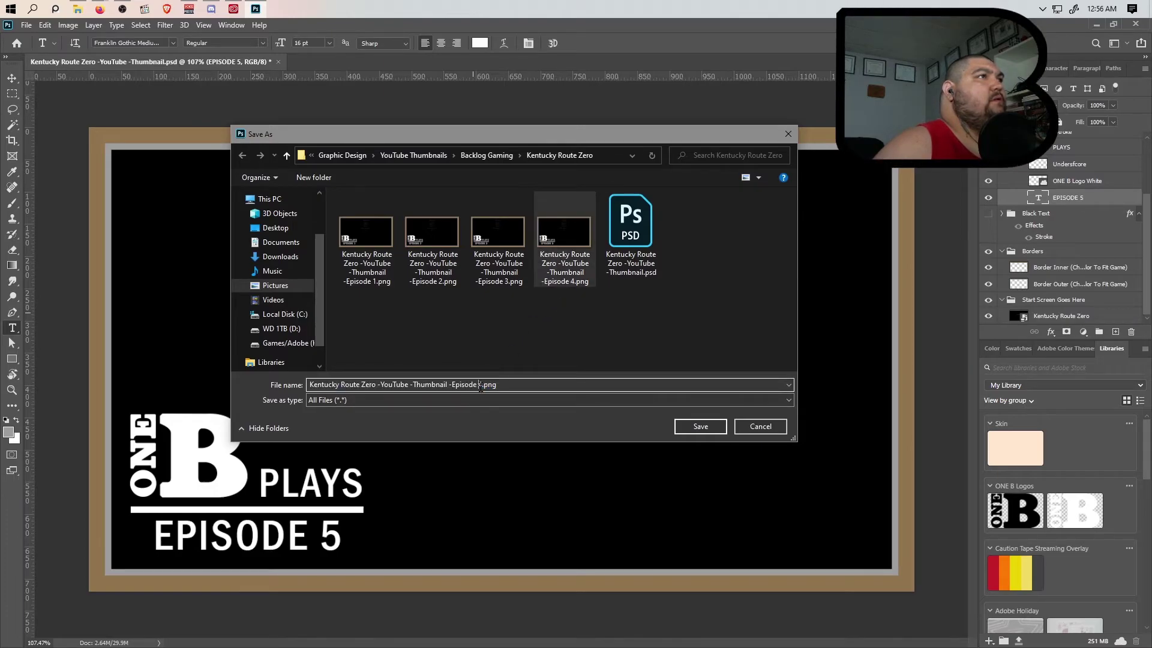
type("5")
left_click(696, 426)
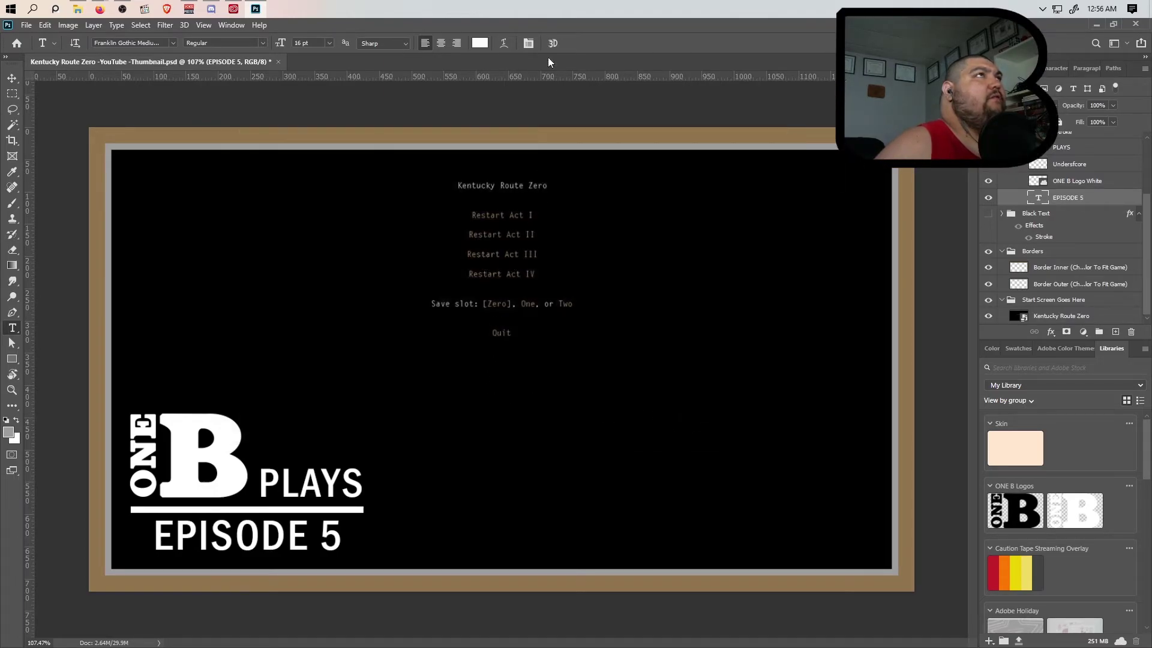
Change the episode text under the logo to EPISODE 6 and commit the edit
left_click(320, 536)
left_click_drag(321, 536, 338, 536)
type("6")
left_click(572, 43)
Quick-export the thumbnail as a PNG named Kentucky Route Zero -YouTube -Thumbnail -Episode 6.png, reusing the Episode 5 file name
left_click(26, 24)
mouse_move(81, 203)
left_click(228, 198)
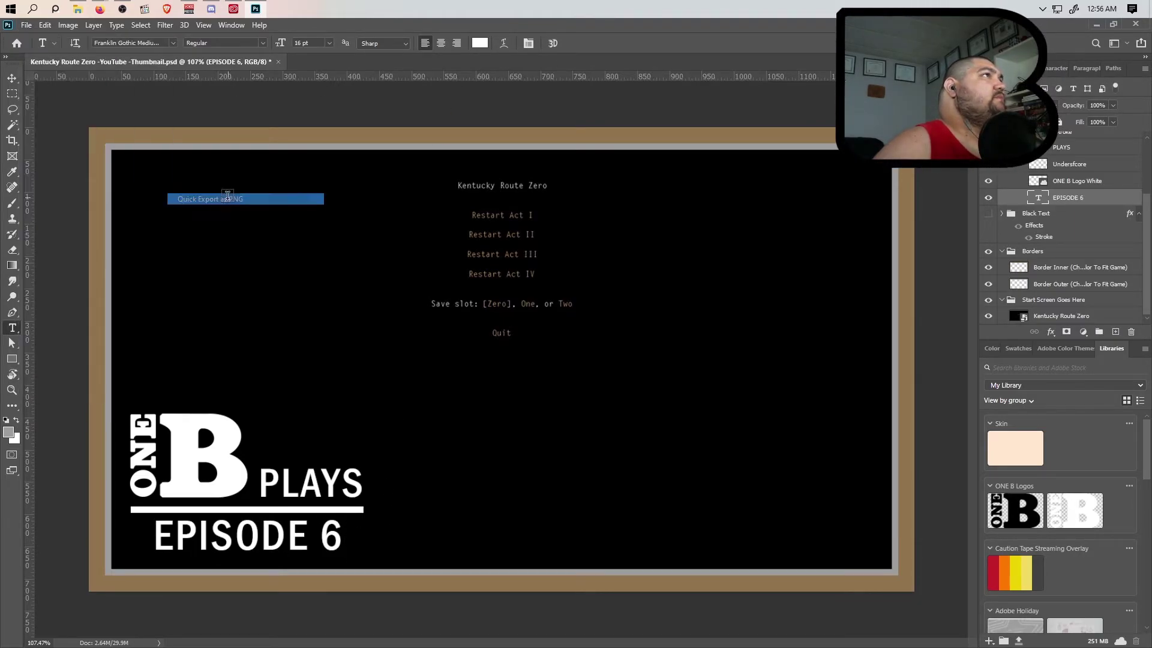
left_click(622, 253)
left_click(479, 384)
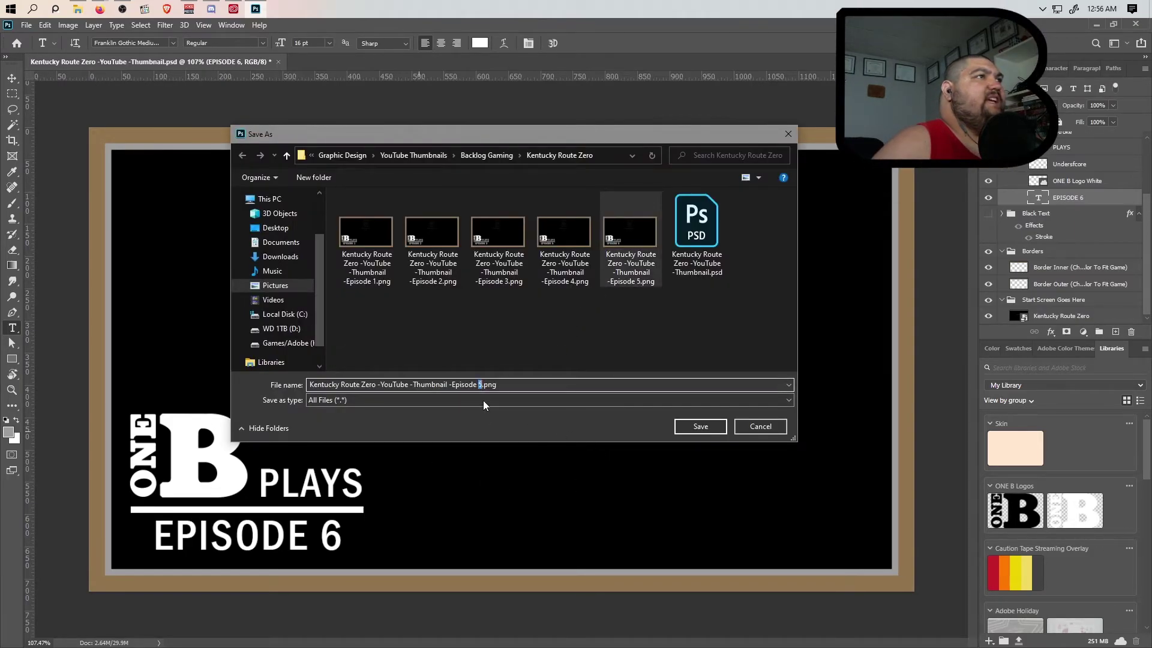
type("6")
left_click(699, 426)
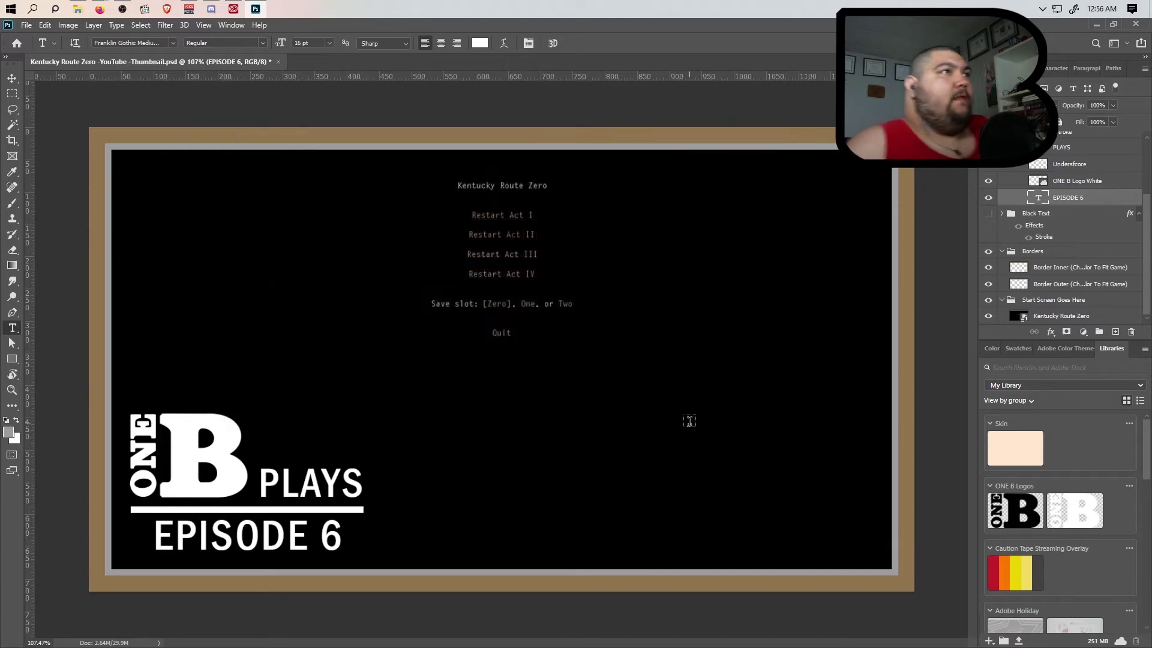
Change the episode text under the logo to EPISODE 7 and commit the edit
left_click(344, 538)
left_click(323, 537)
key("shift+Right")
type("7")
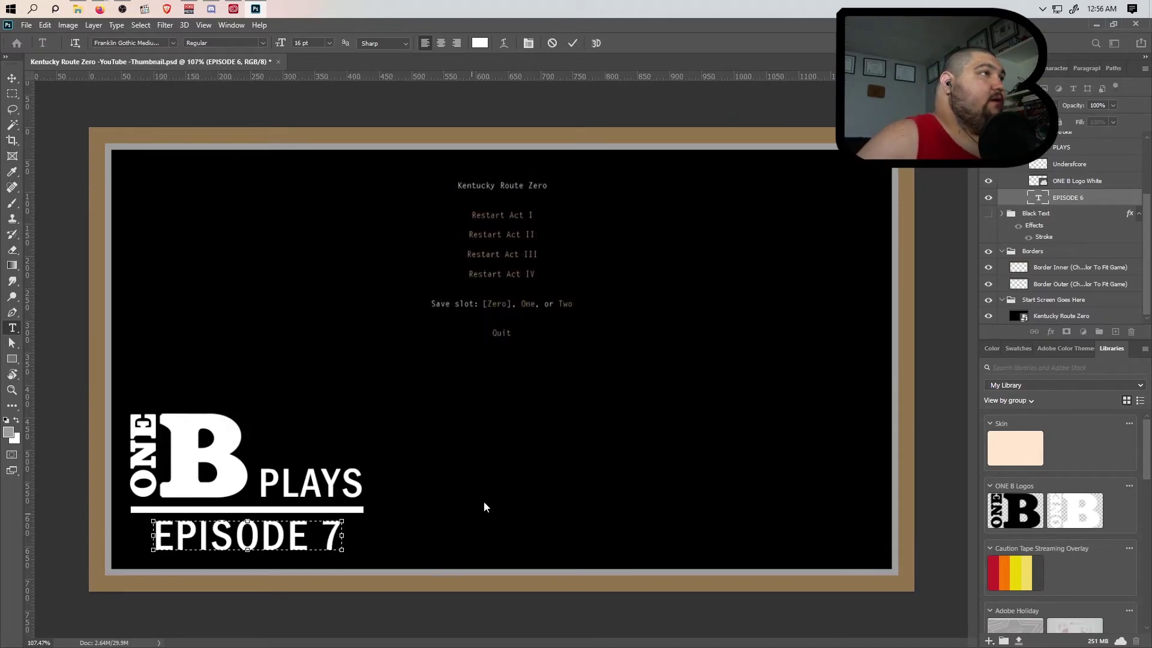
left_click(572, 43)
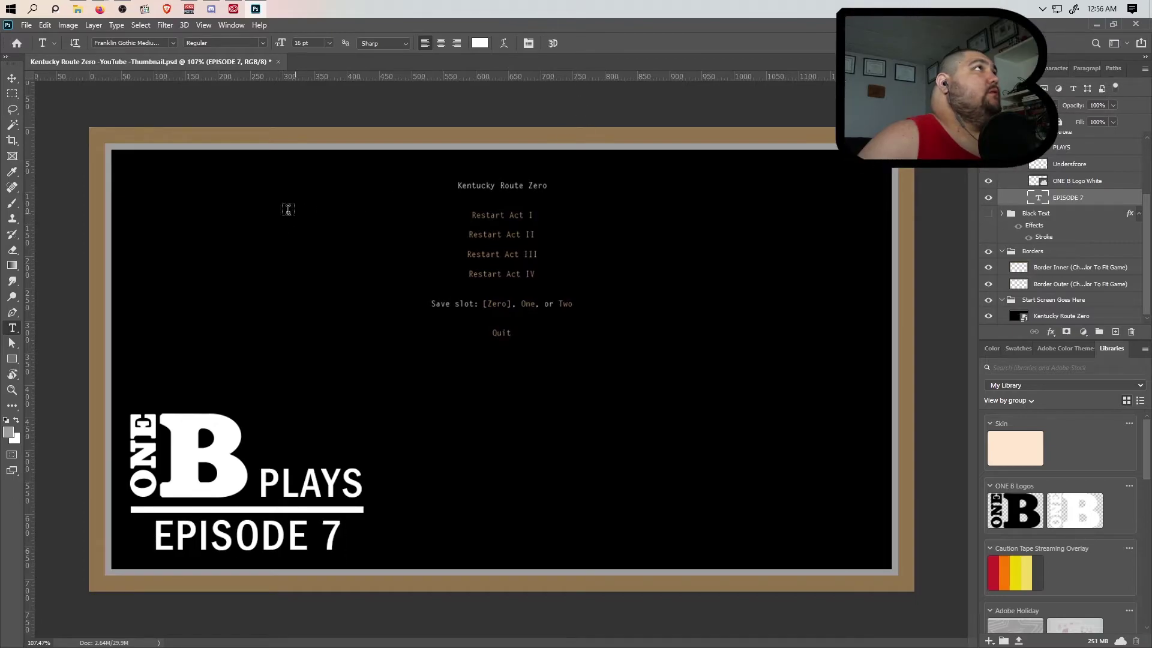
Quick-export the thumbnail as a PNG named Kentucky Route Zero -YouTube -Thumbnail -Episode 7.png, reusing the Episode 6 file name
left_click(27, 26)
mouse_move(92, 195)
left_click(218, 195)
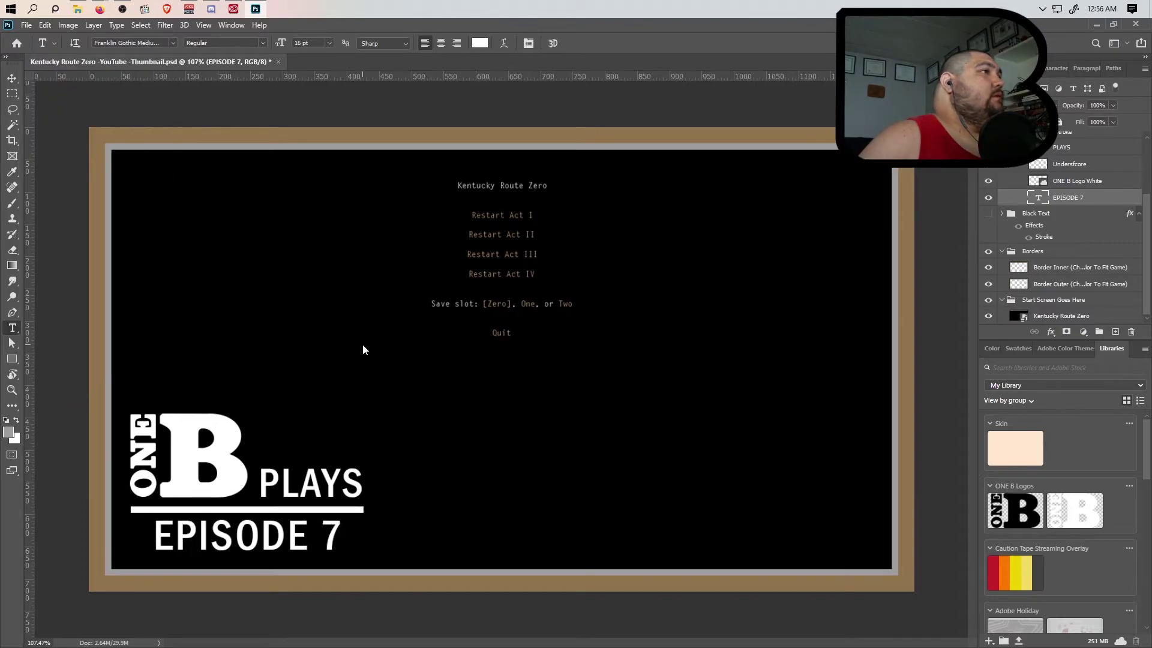
left_click(672, 264)
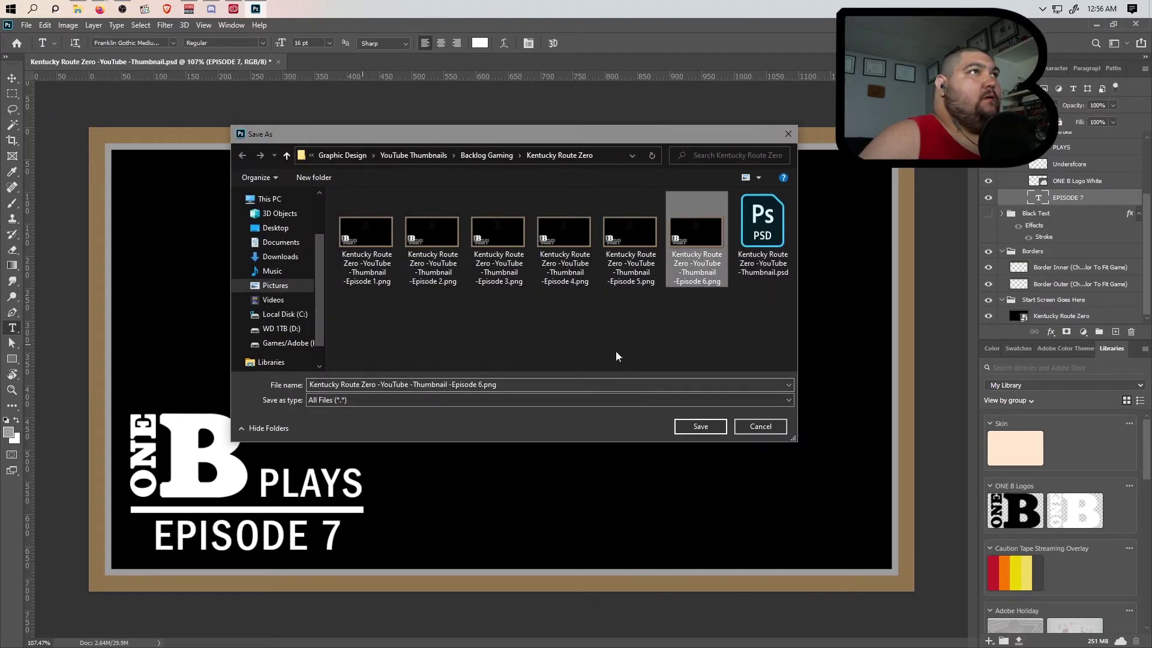
left_click(478, 388)
left_click_drag(478, 388, 483, 390)
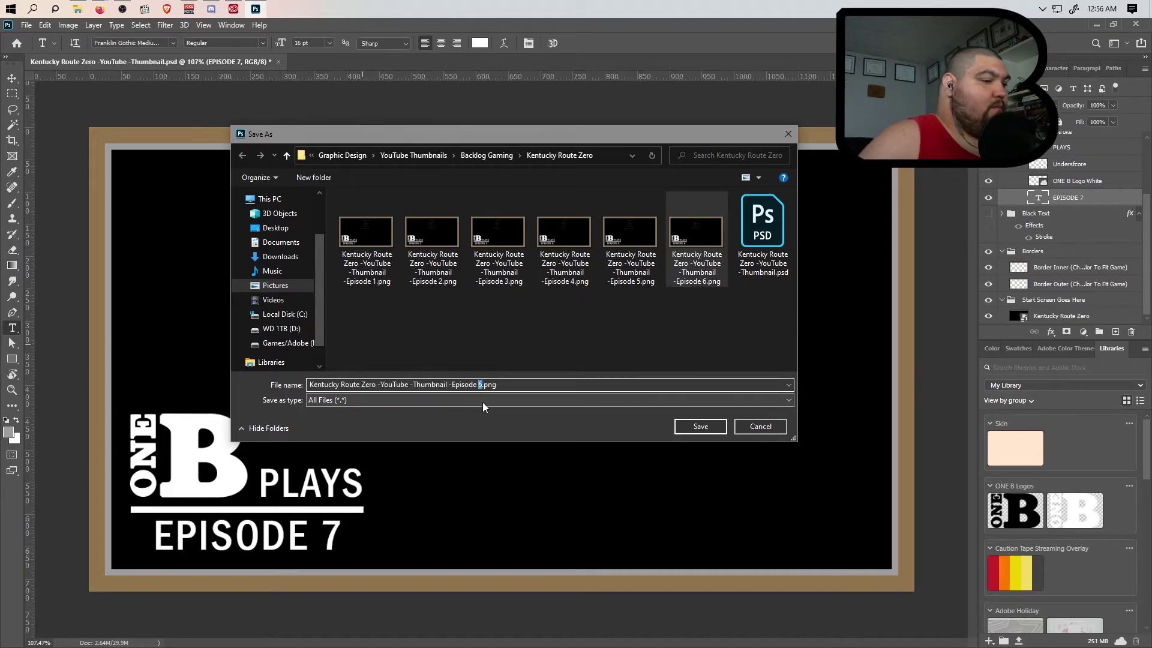
type("7")
left_click(704, 428)
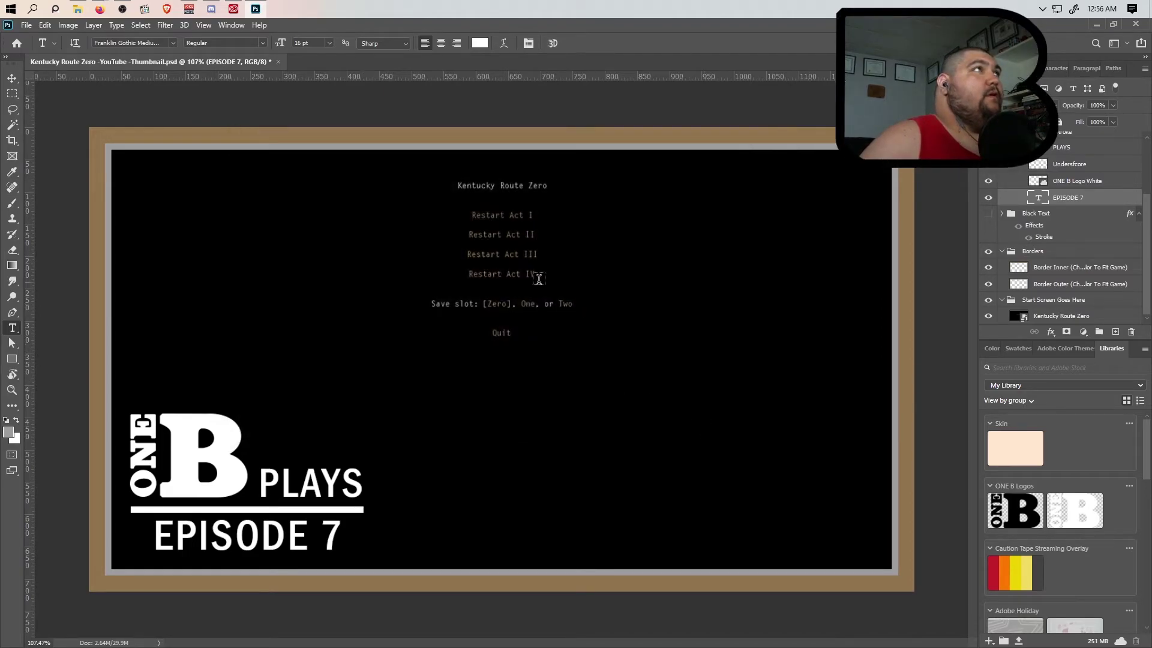
Change the episode text under the logo to EPISODE 8 and commit the edit
left_click(322, 531)
left_click_drag(324, 537, 340, 538)
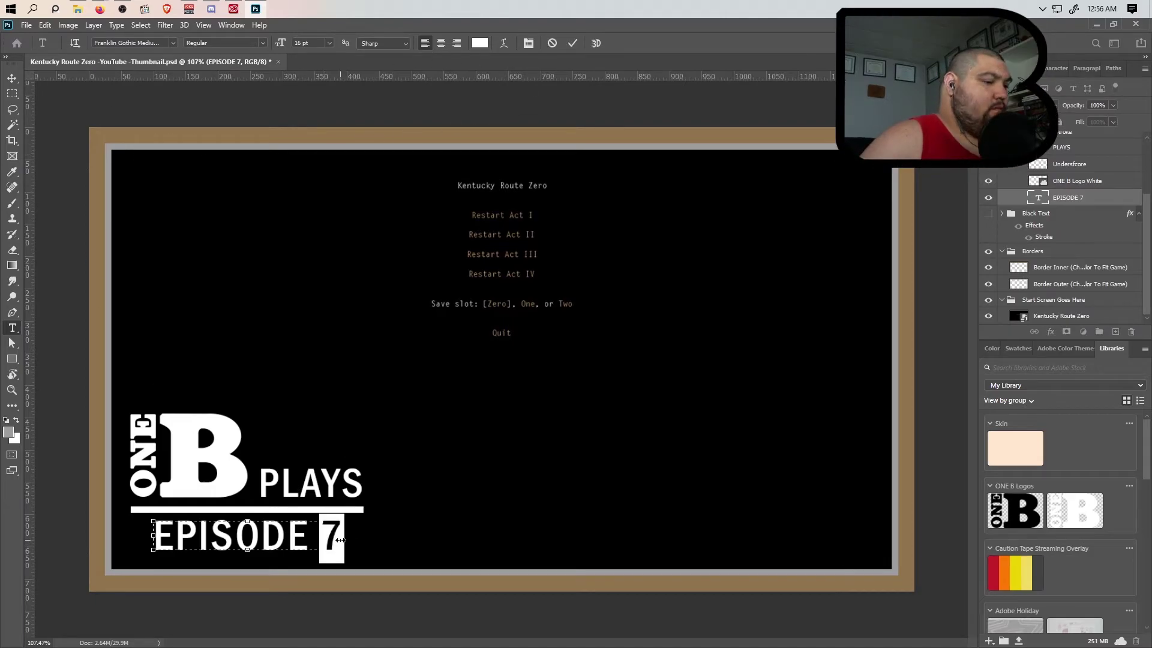
type("8")
left_click(572, 43)
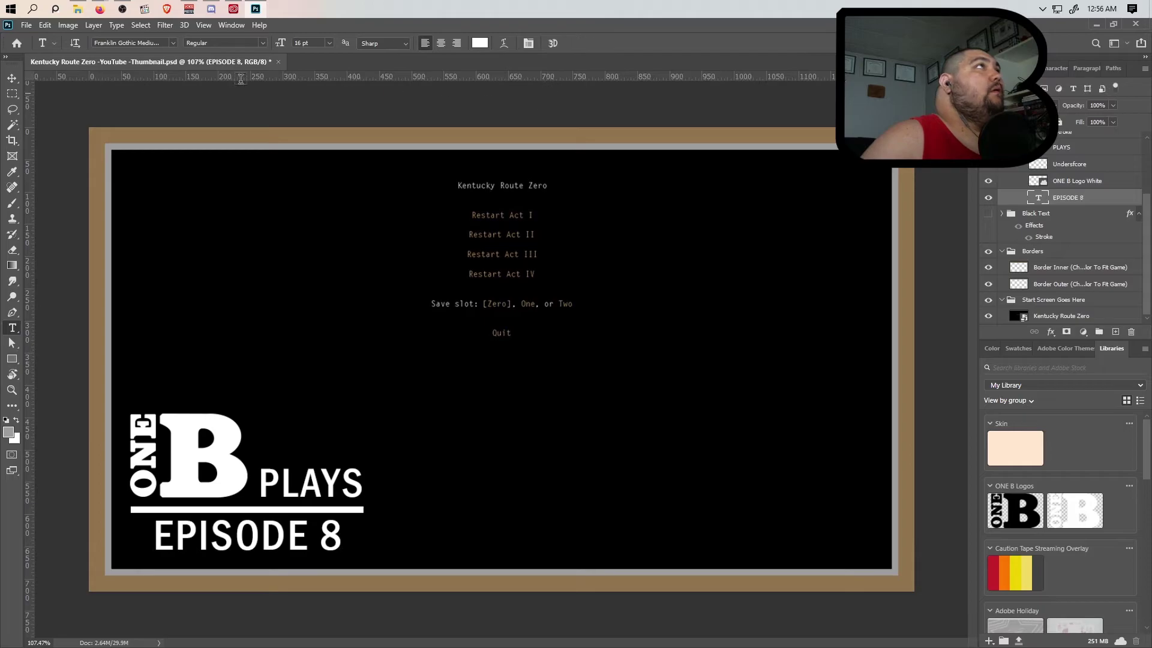
Quick-export the thumbnail as a PNG named Kentucky Route Zero -YouTube -Thumbnail -Episode 8.png, reusing the Episode 7 file name
left_click(27, 23)
mouse_move(75, 199)
left_click(229, 202)
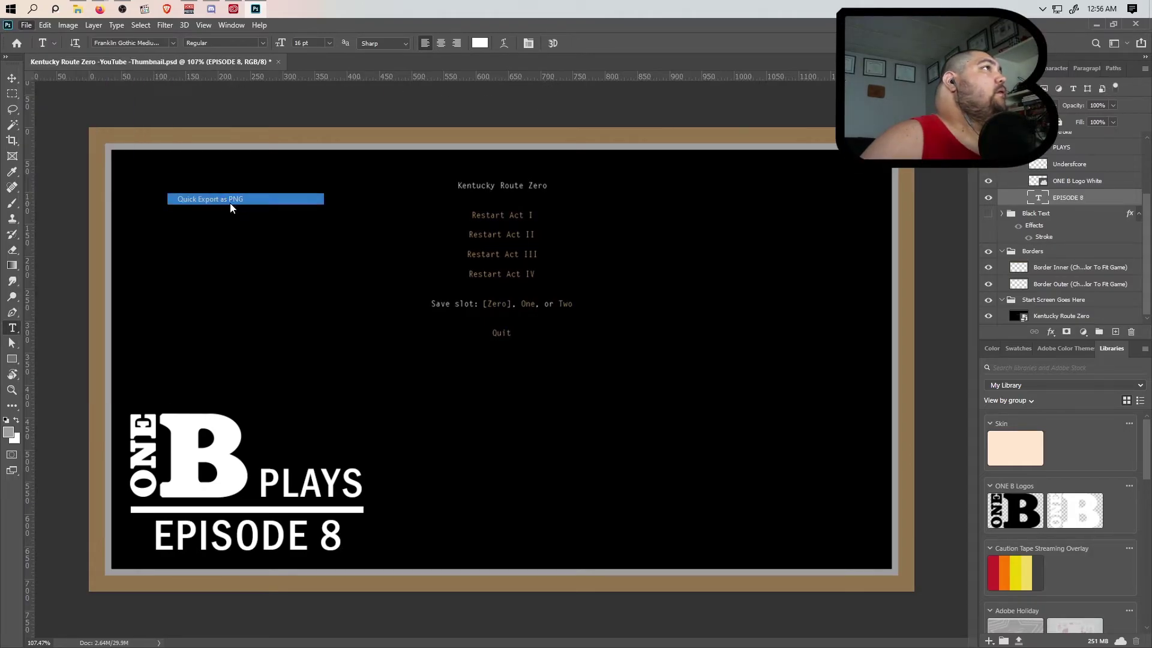
left_click(744, 258)
left_click(479, 385)
double_click(480, 385)
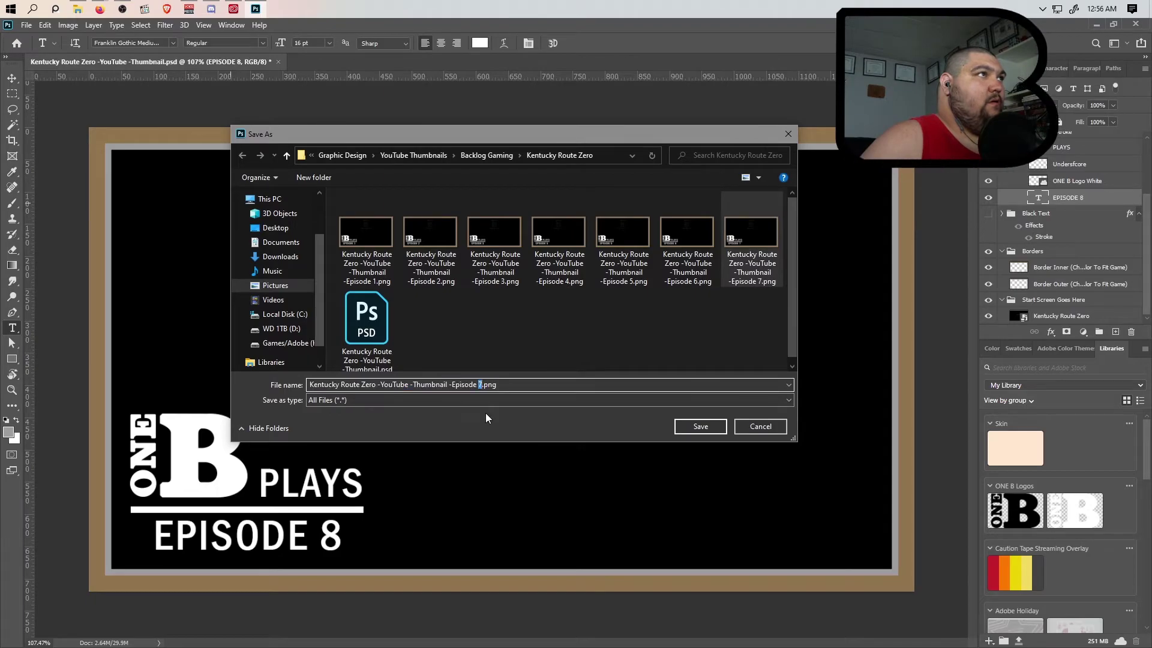
type("8")
left_click(702, 424)
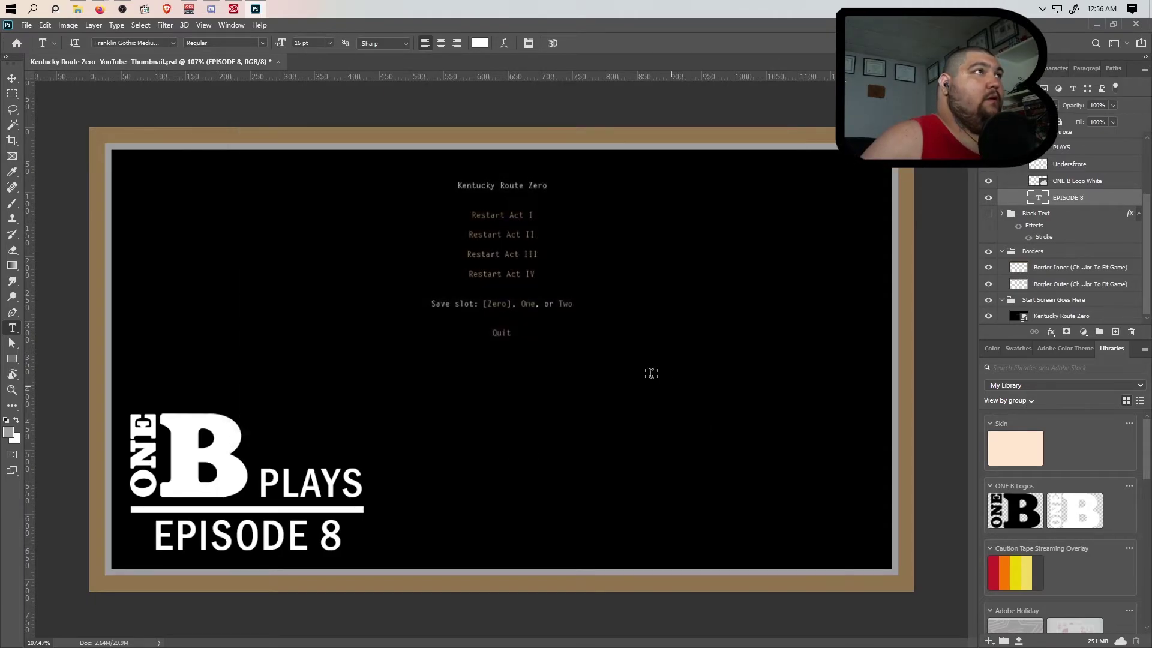
Change the episode text under the logo to EPISODE 9 and commit the edit
left_click_drag(321, 552, 348, 540)
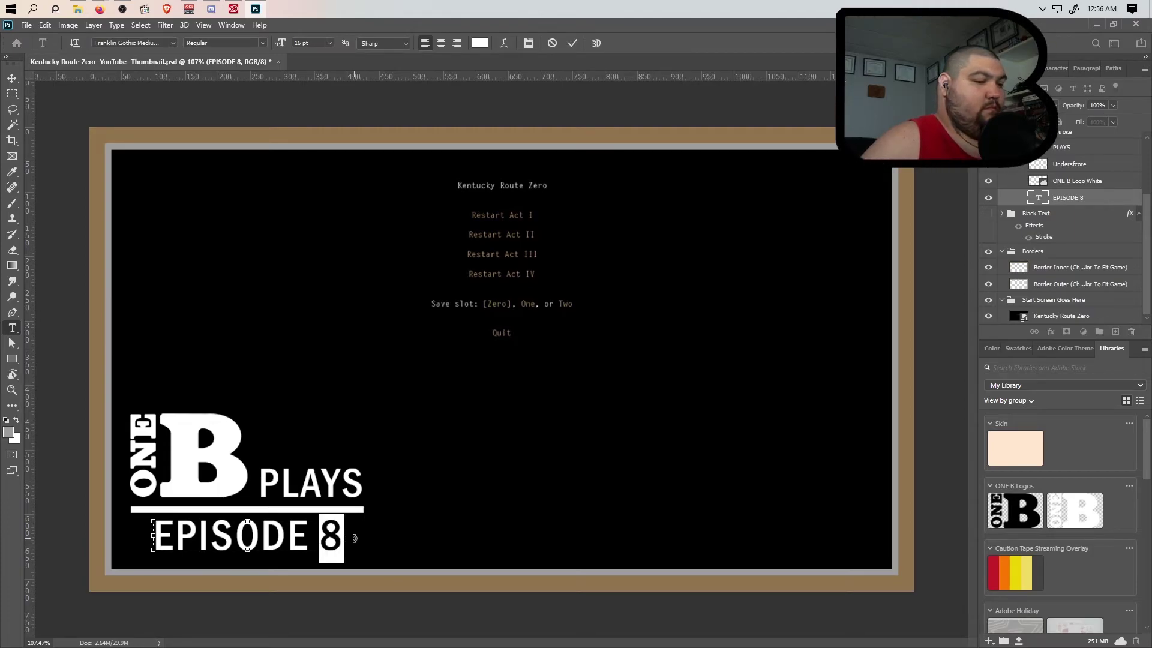
type("9")
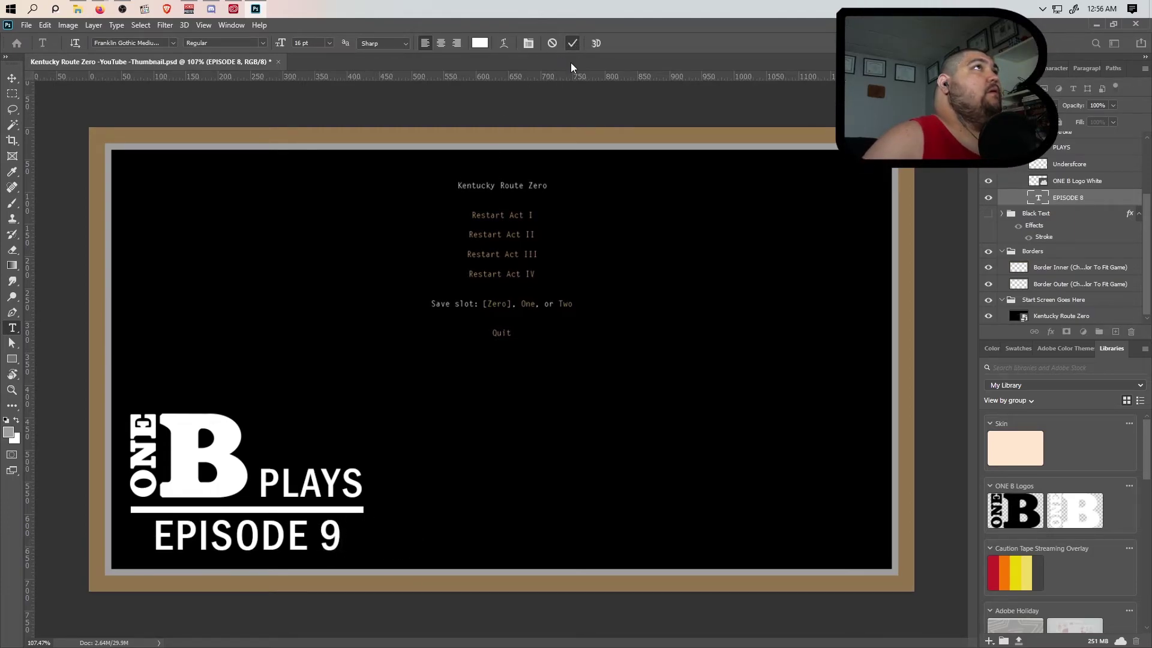
left_click(573, 42)
Quick-export the thumbnail as a PNG named Kentucky Route Zero -YouTube -Thumbnail -Episode 9.png, reusing the Episode 8 file name
left_click(26, 24)
mouse_move(75, 202)
left_click(189, 198)
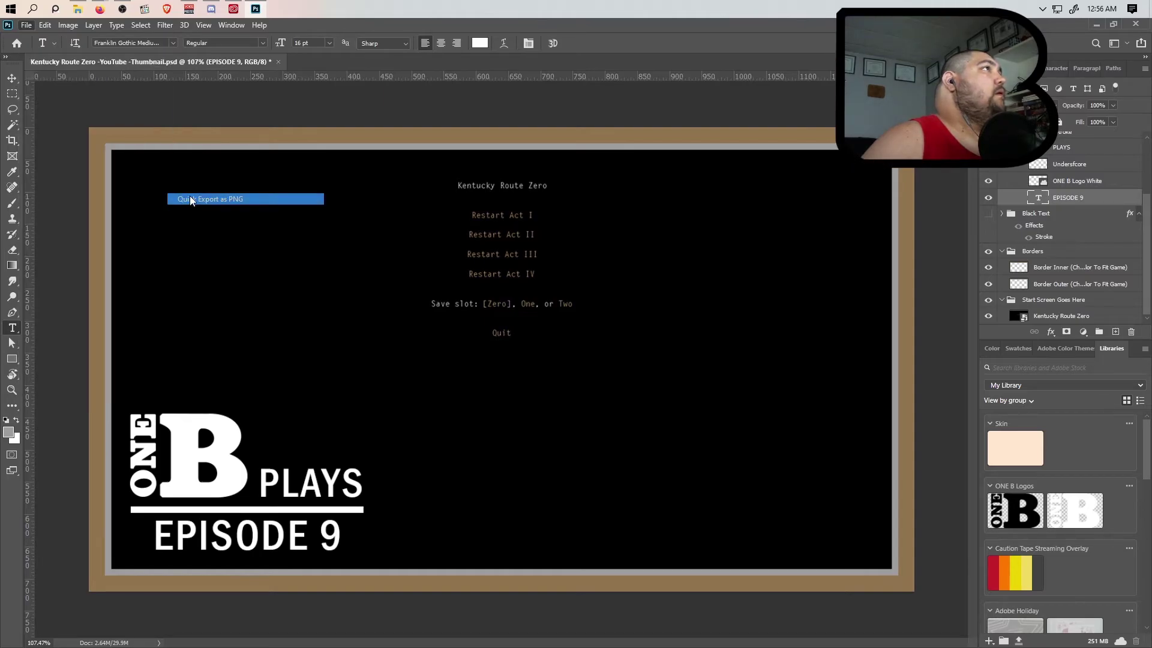
left_click(356, 355)
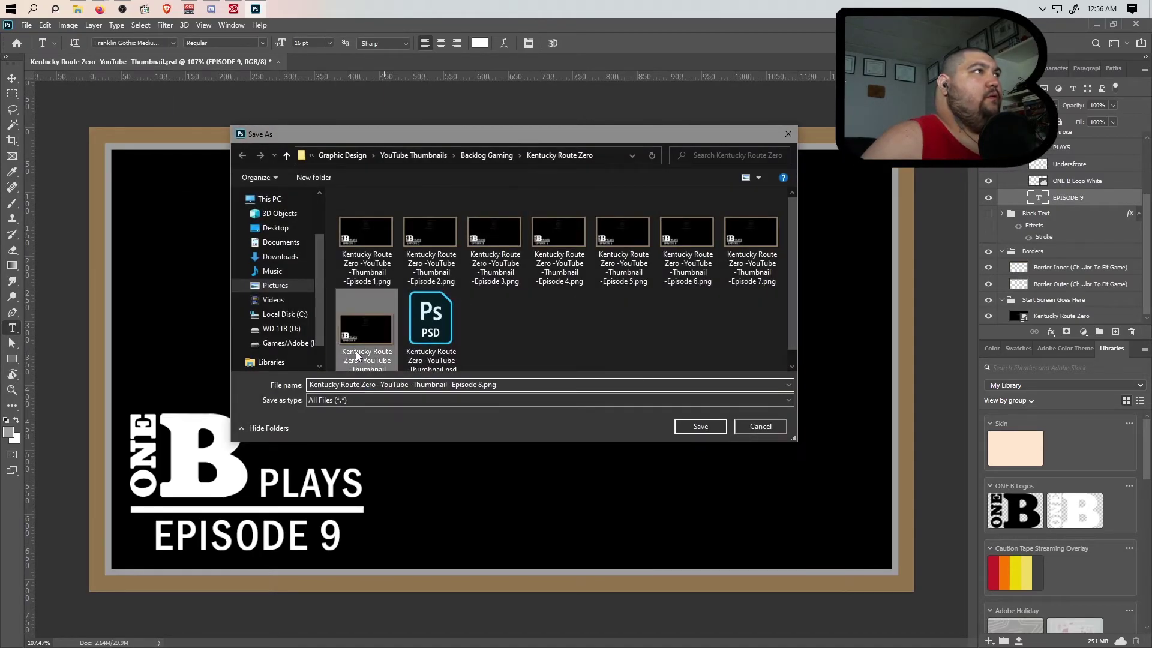
left_click(474, 385)
left_click(478, 384)
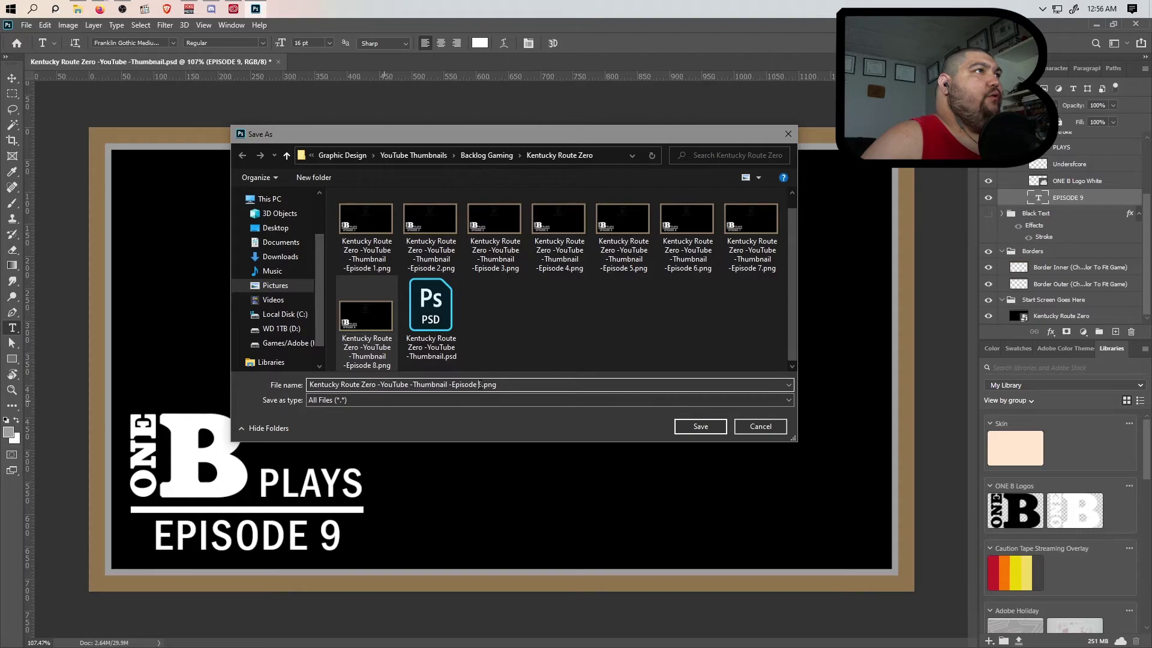
type("9")
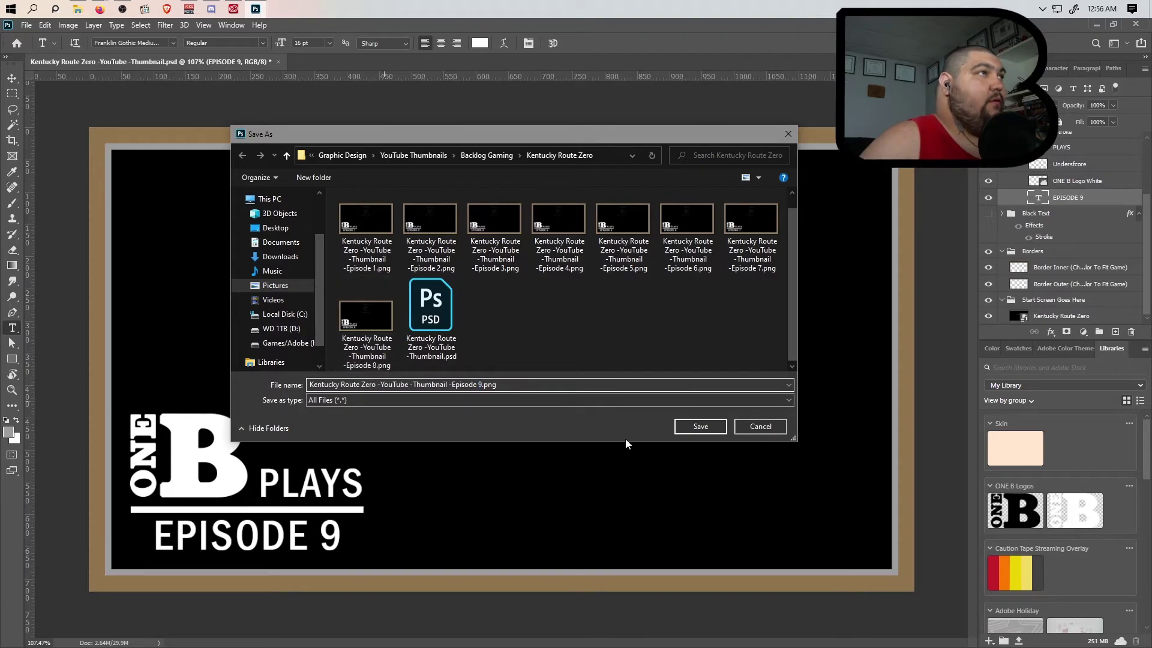
left_click(697, 426)
Change the episode text to EPISODE 10 and widen its text box to the end of the underline to fit two digits
left_click(337, 536)
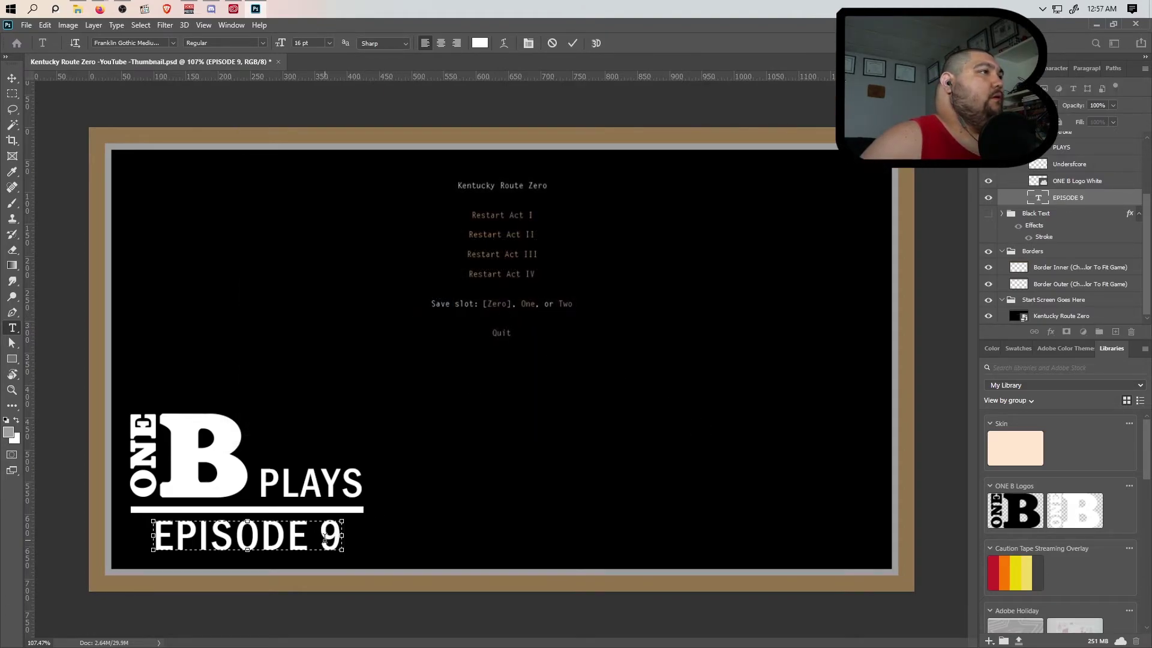
double_click(331, 535)
key("BackSpace")
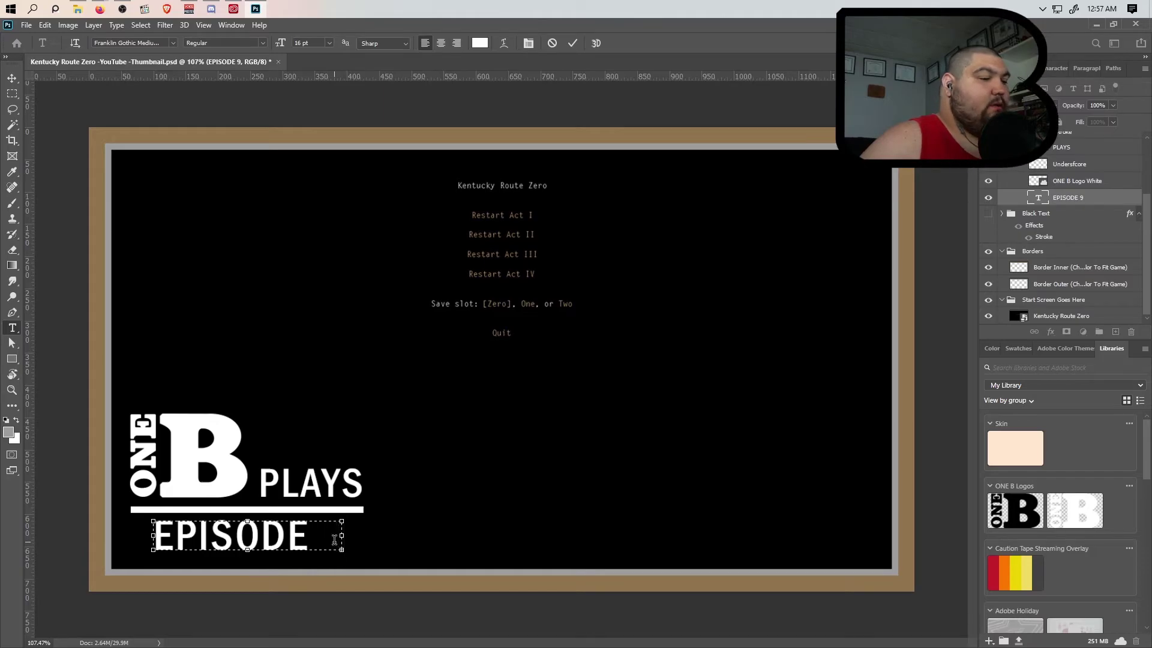
left_click_drag(342, 536, 366, 534)
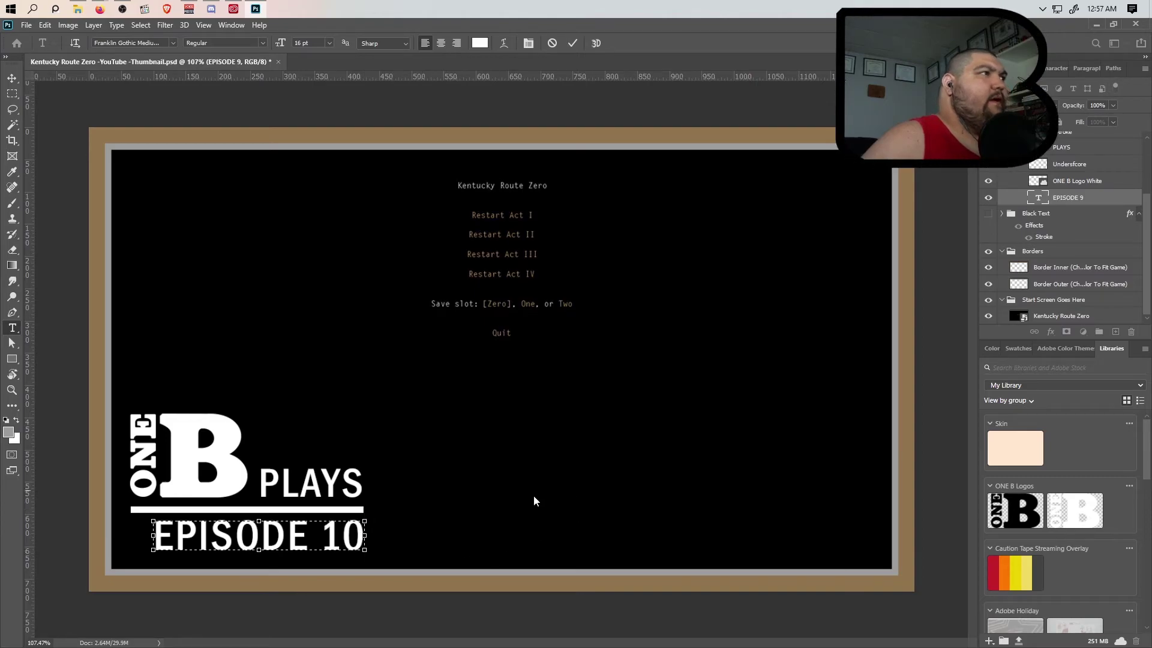
Select only the underscore and EPISODE 10 layers and align their horizontal centers so the text is centered under the line
left_click(13, 78)
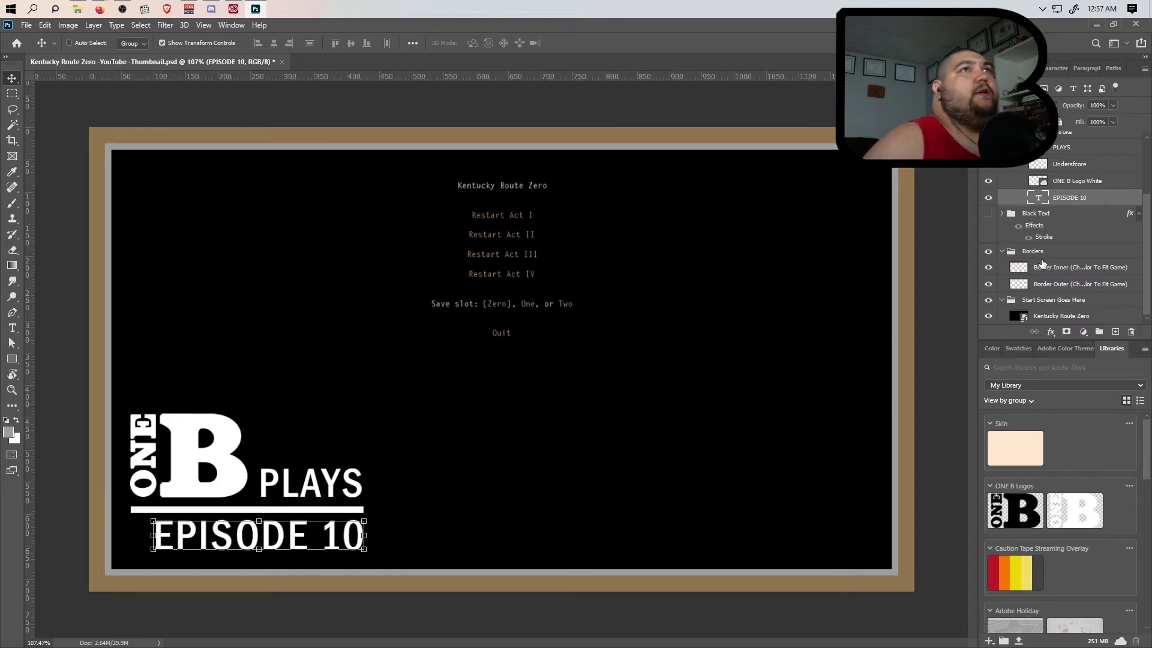
left_click(1069, 168, "shift")
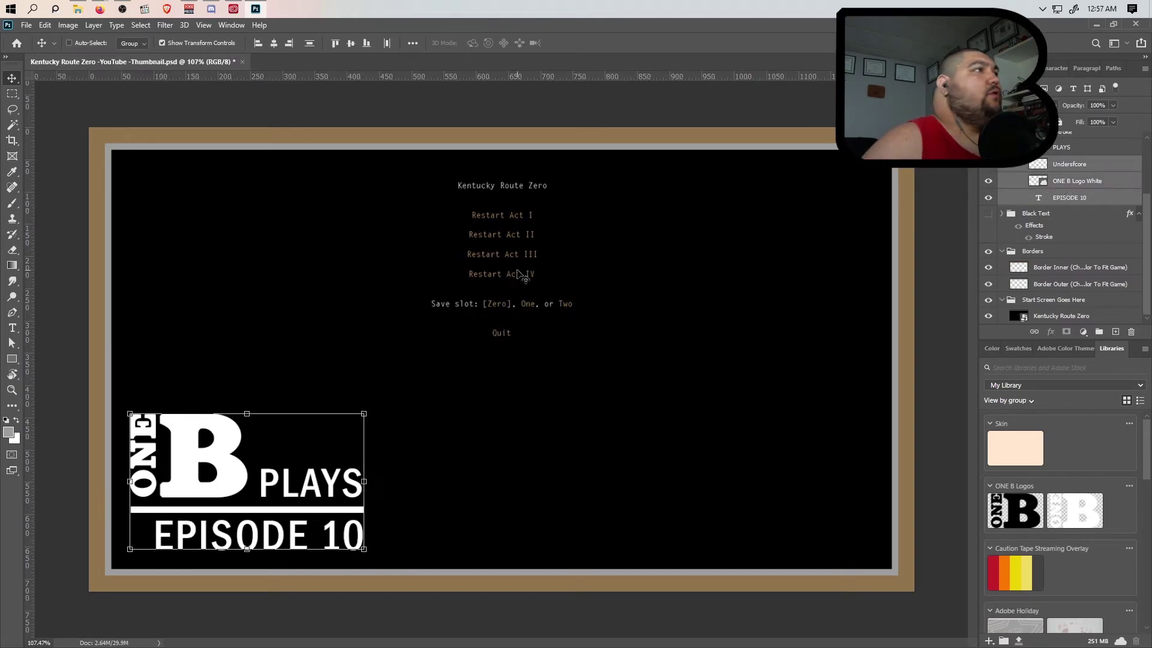
left_click(1069, 164)
left_click(1063, 202, "ctrl")
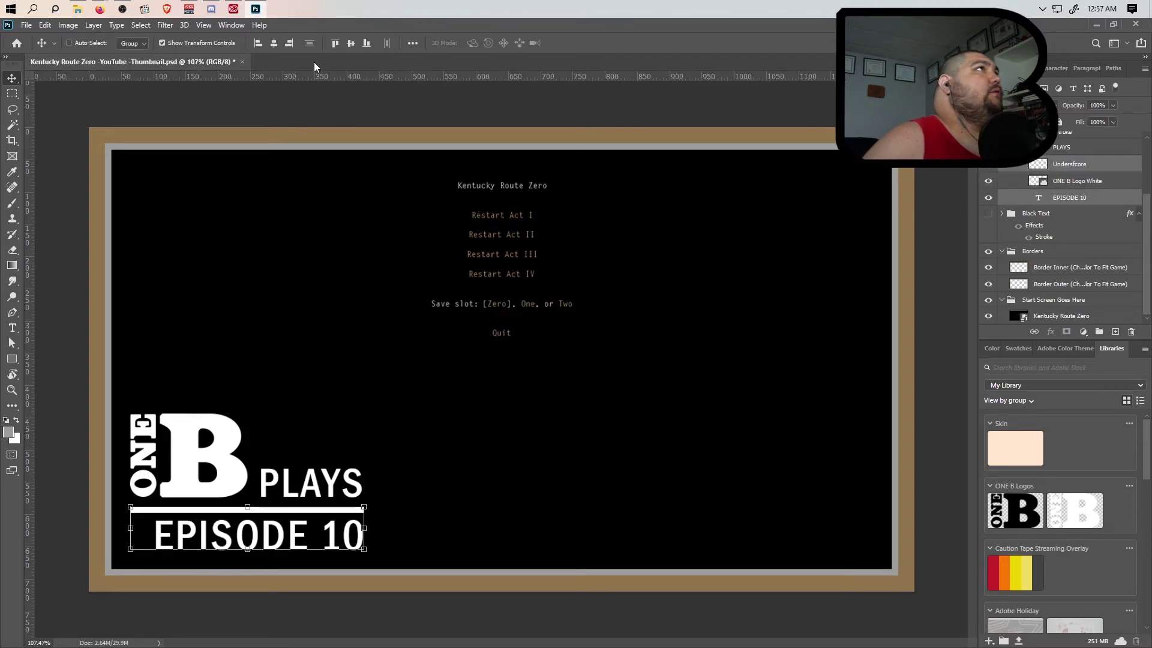
left_click(274, 43)
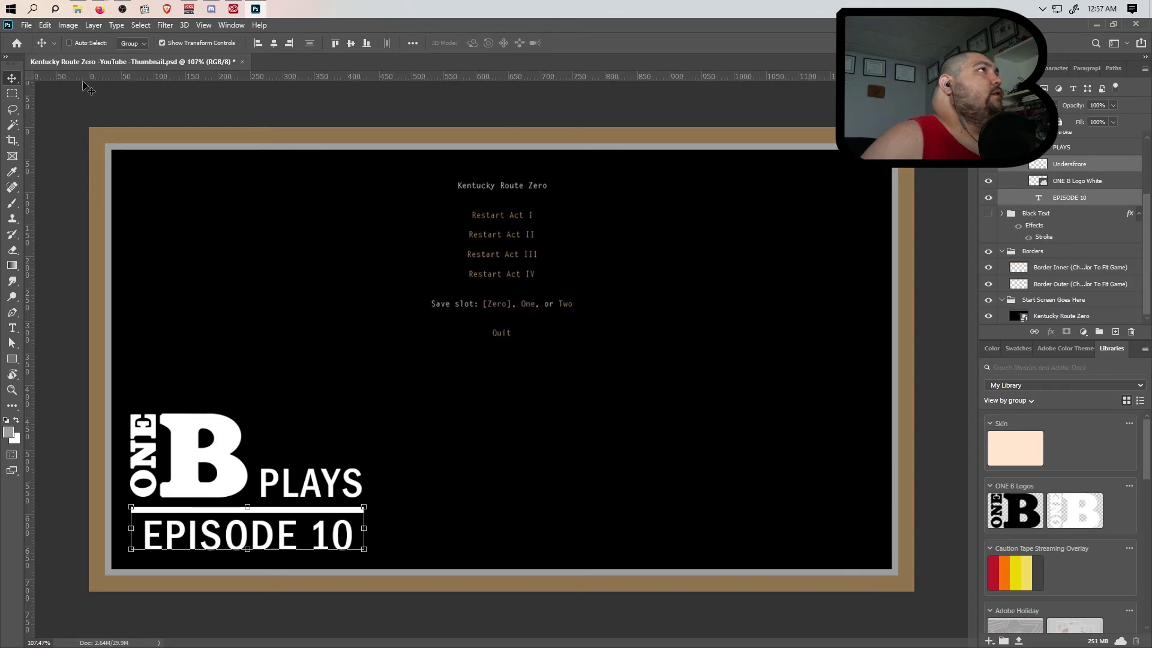
Quick-export the thumbnail as a PNG named Kentucky Route Zero -YouTube -Thumbnail -Episode 10.png, reusing the Episode 9 file name, and save the PSD
left_click(28, 26)
mouse_move(66, 198)
left_click(204, 199)
left_click(459, 367)
left_click(478, 385)
left_click(478, 384)
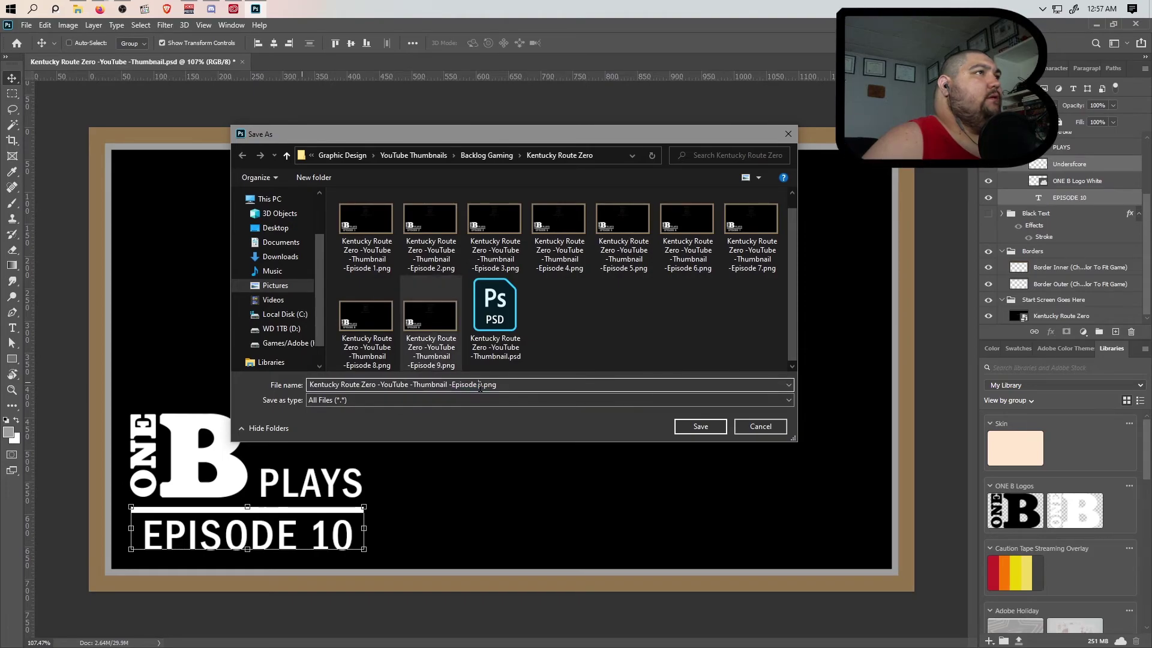
type("10")
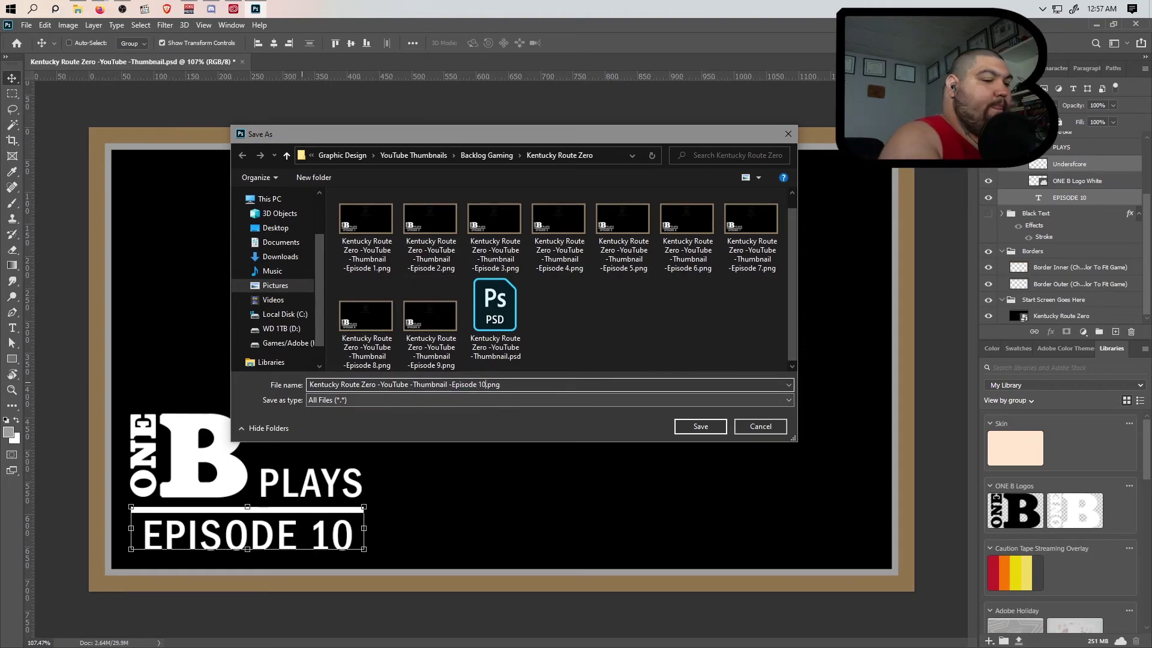
left_click(703, 426)
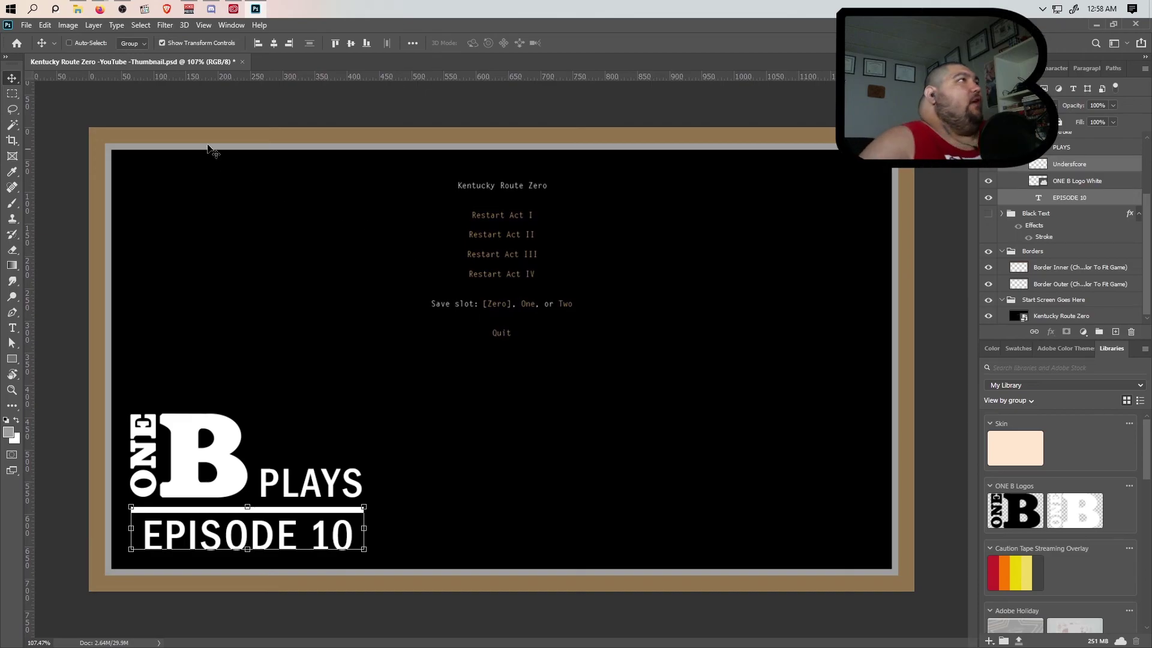
left_click(27, 25)
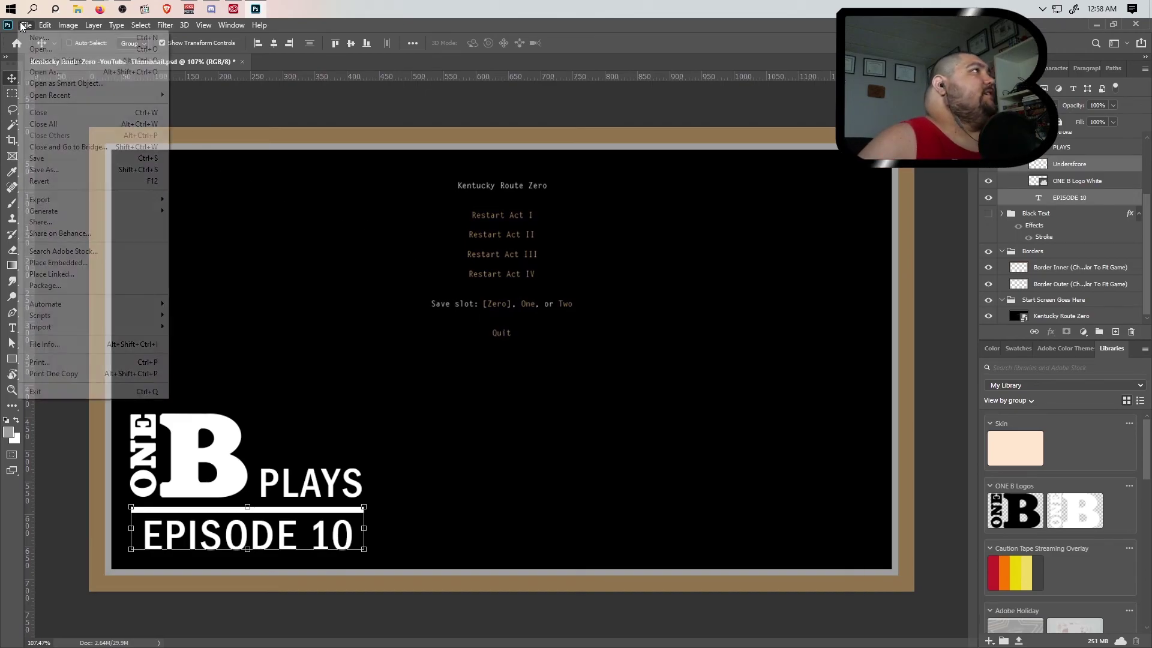
left_click(84, 159)
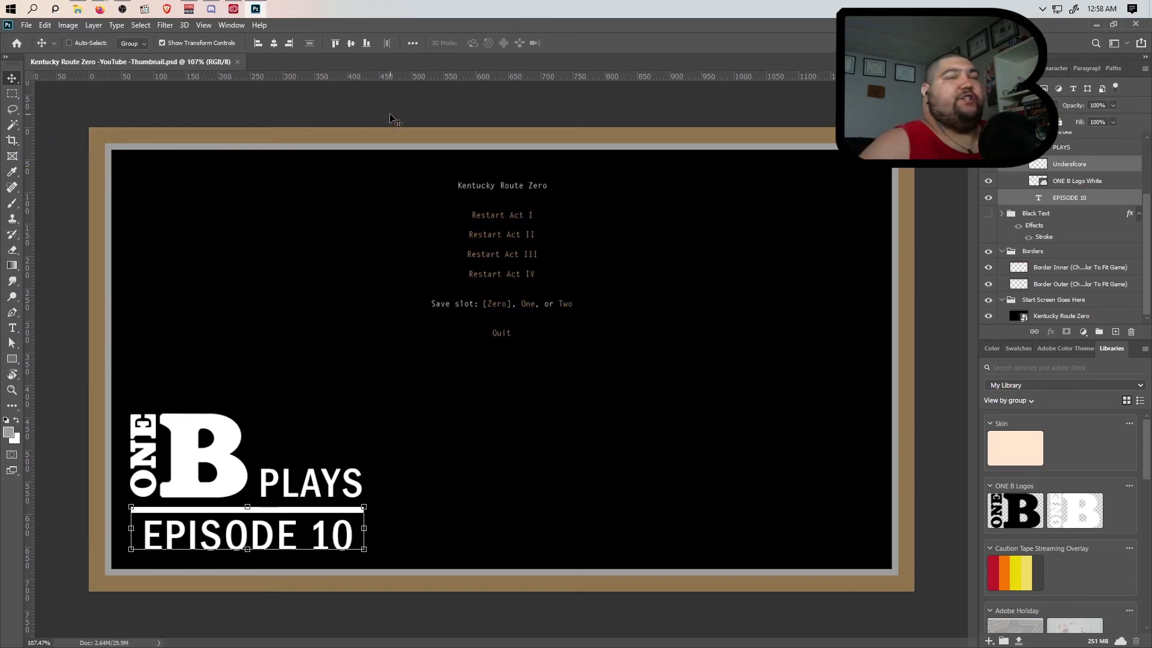